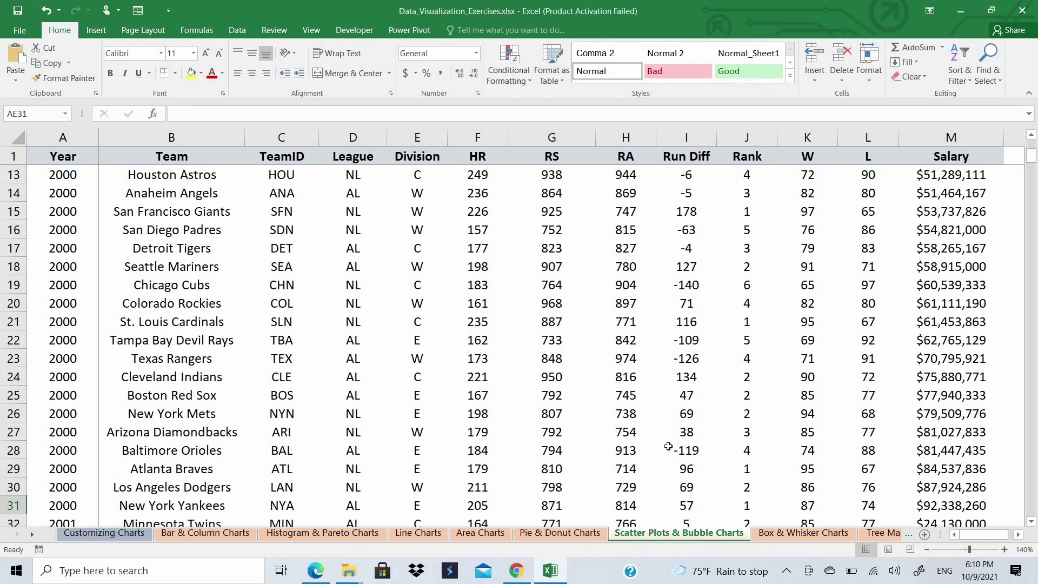
Insert an empty bubble chart on the Scatter Plots & Bubble Charts sheet.
scroll(668, 446, "down", 4)
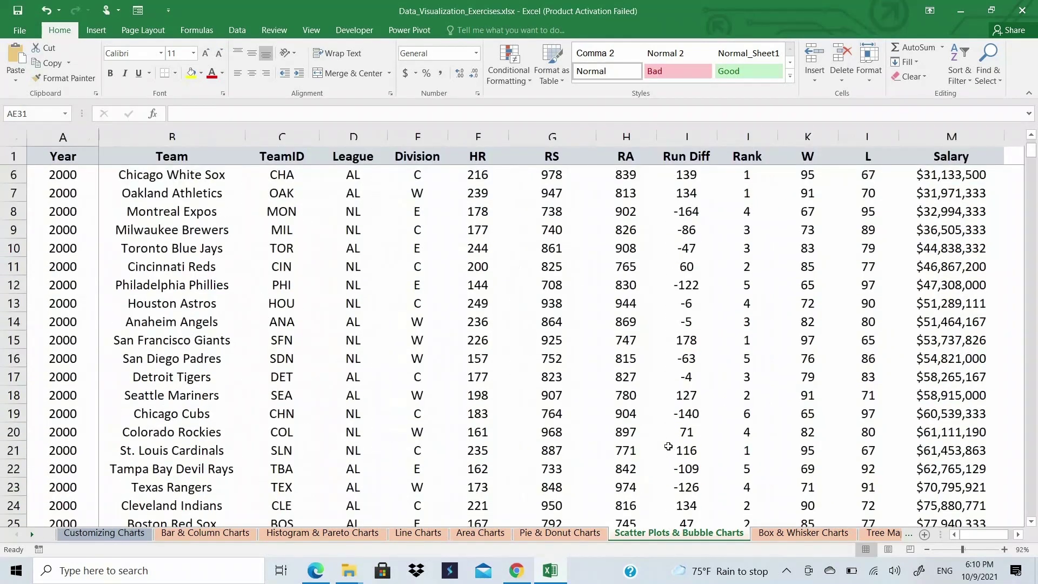
scroll(667, 446, "down", 3)
scroll(668, 446, "up", 2)
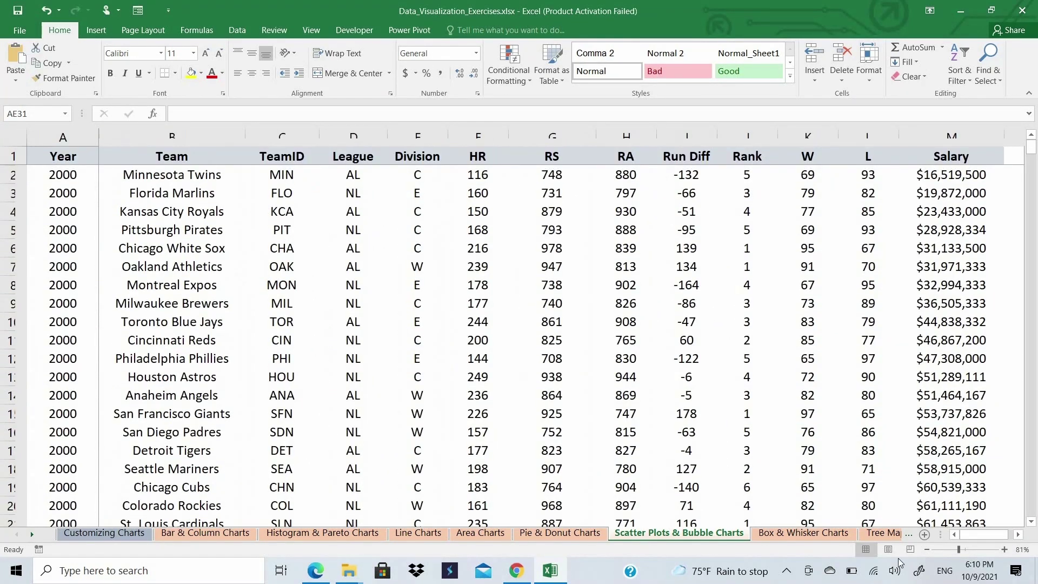
left_click(926, 549)
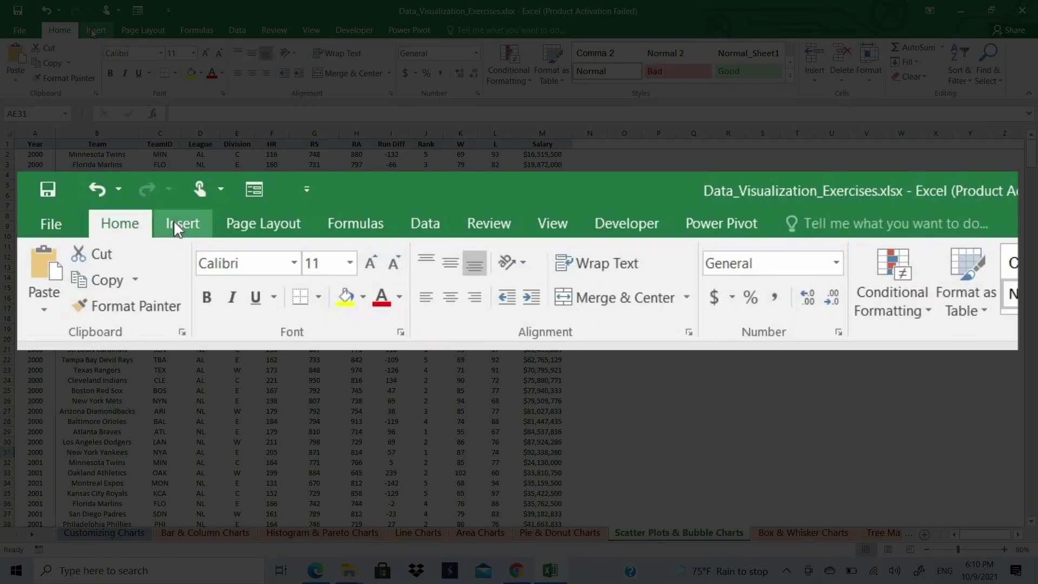
left_click(95, 31)
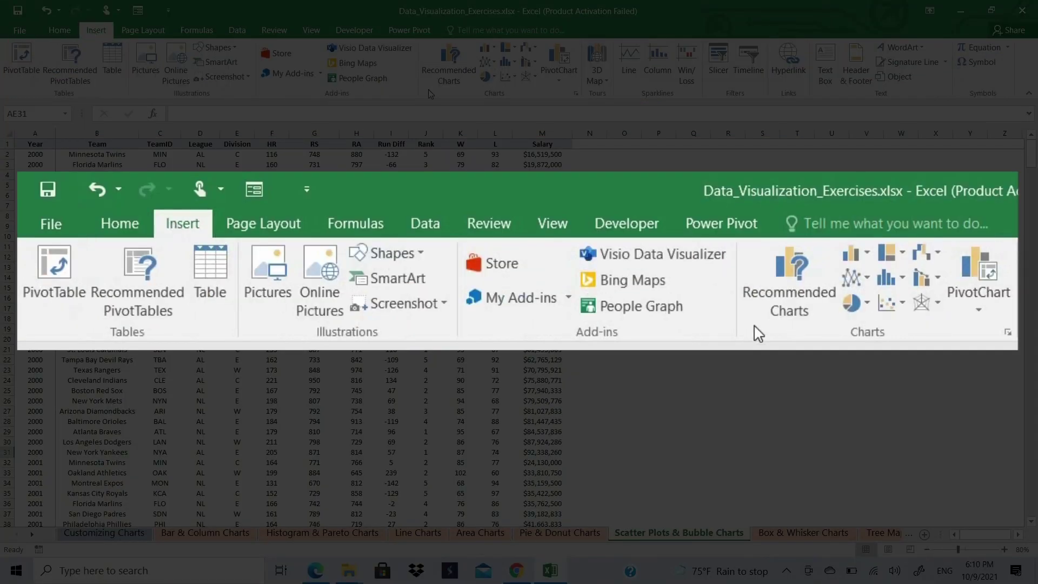
left_click(505, 77)
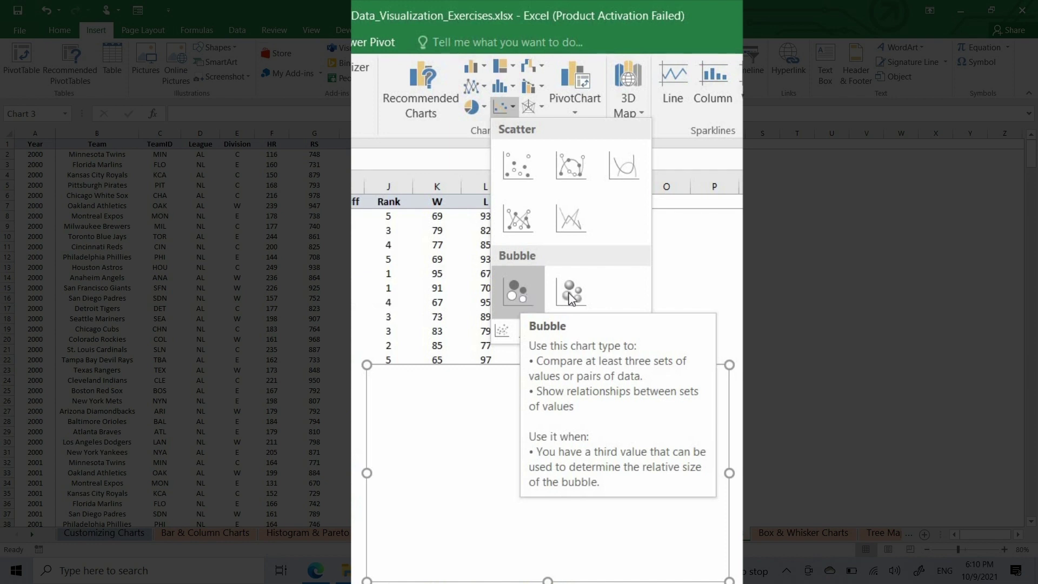
left_click(524, 295)
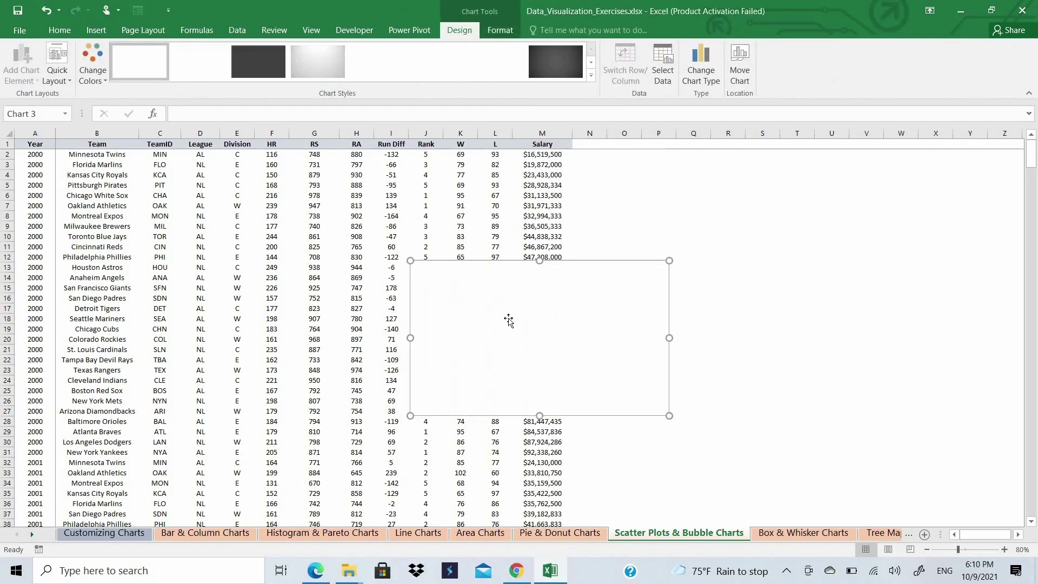
Move the empty chart beside the Salary column and enlarge it to span about columns N to Z and rows 4 to 29.
left_click_drag(508, 318, 674, 249)
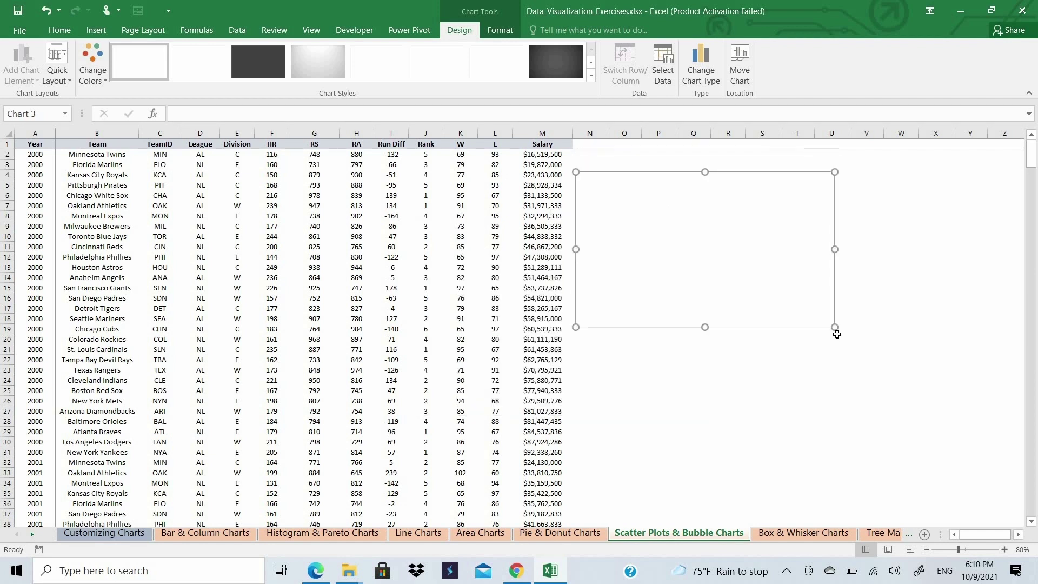
left_click_drag(835, 327, 1011, 430)
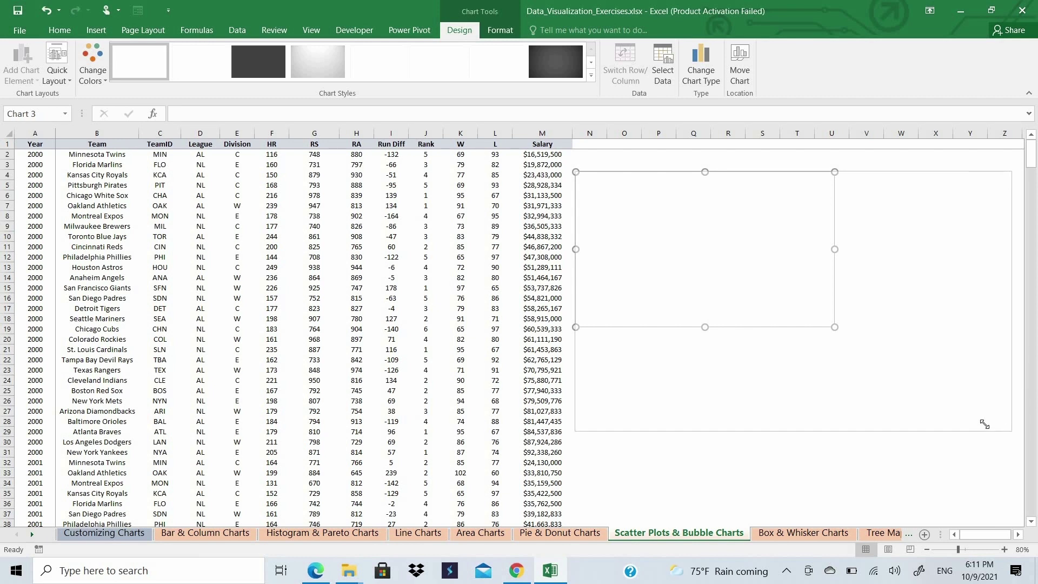
Add a new data series to the chart and name it "Win and Salary relation".
right_click(785, 363)
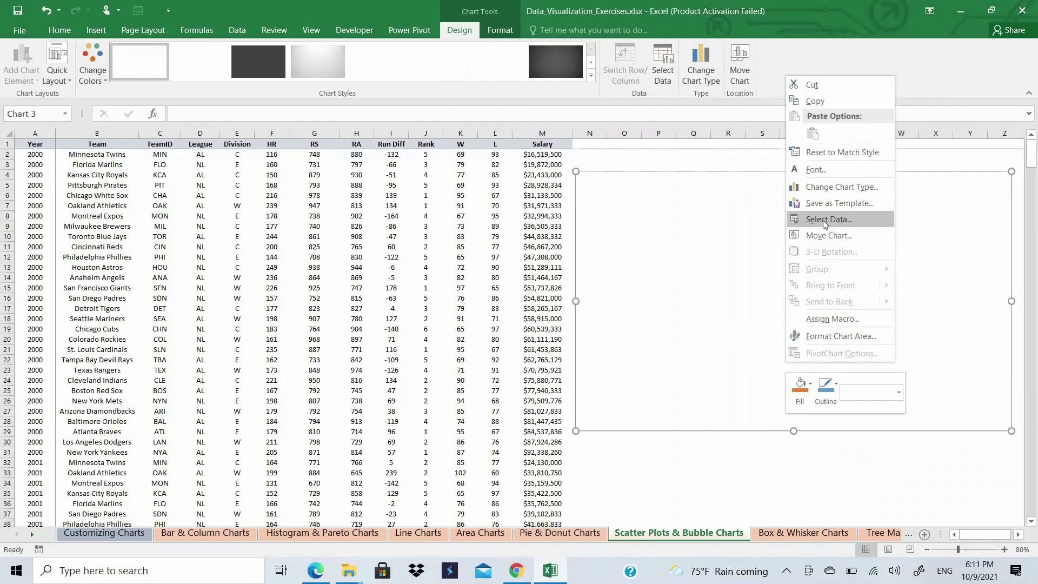
left_click(824, 220)
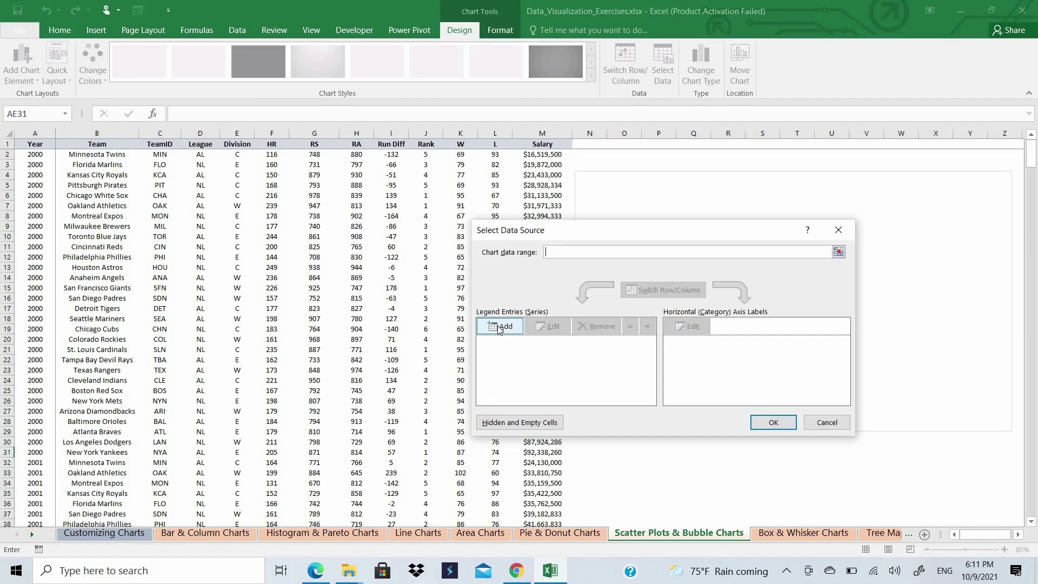
left_click(498, 327)
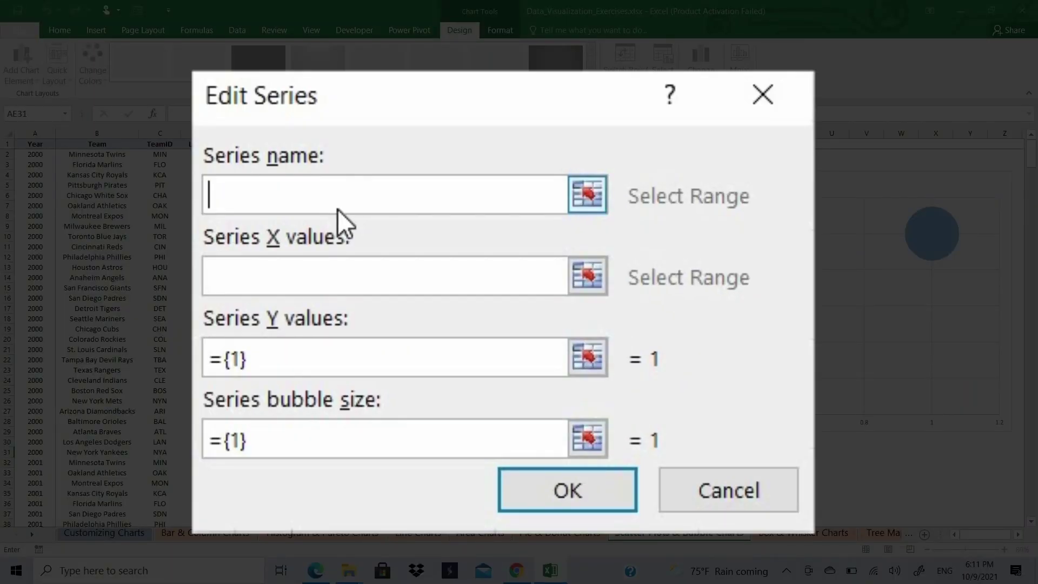
type("Win")
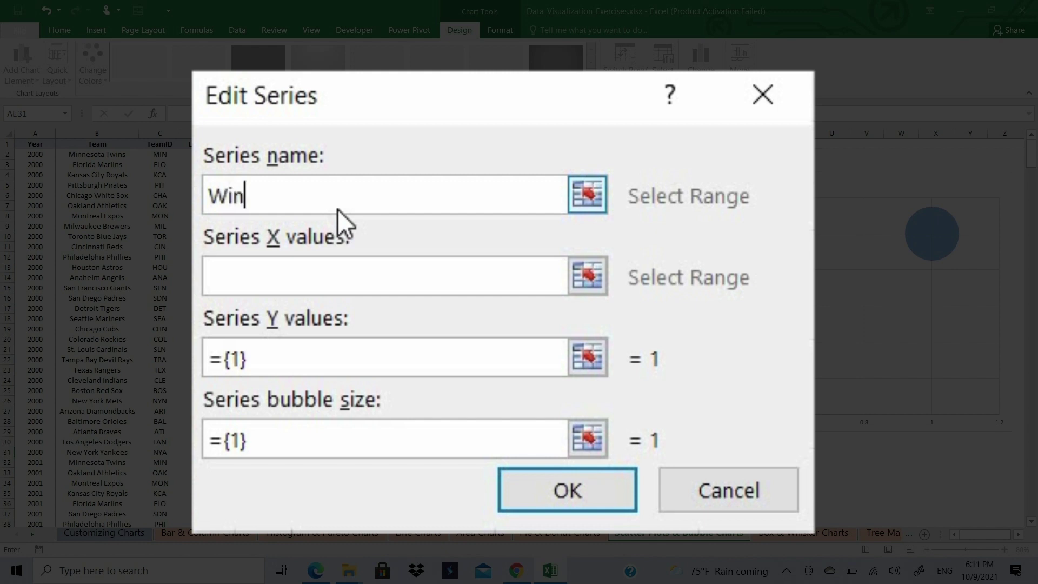
type(" and ")
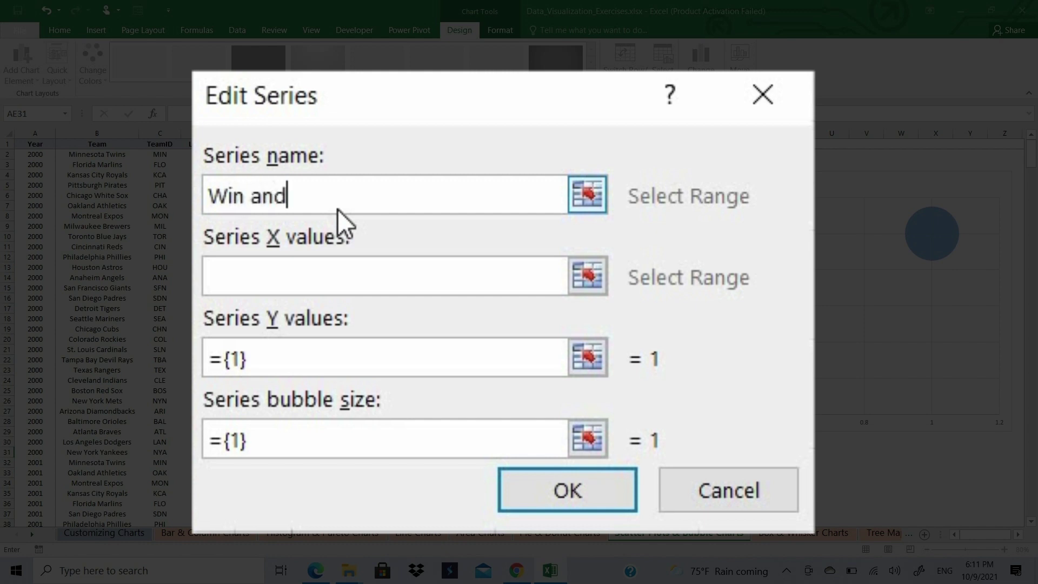
type("Sala")
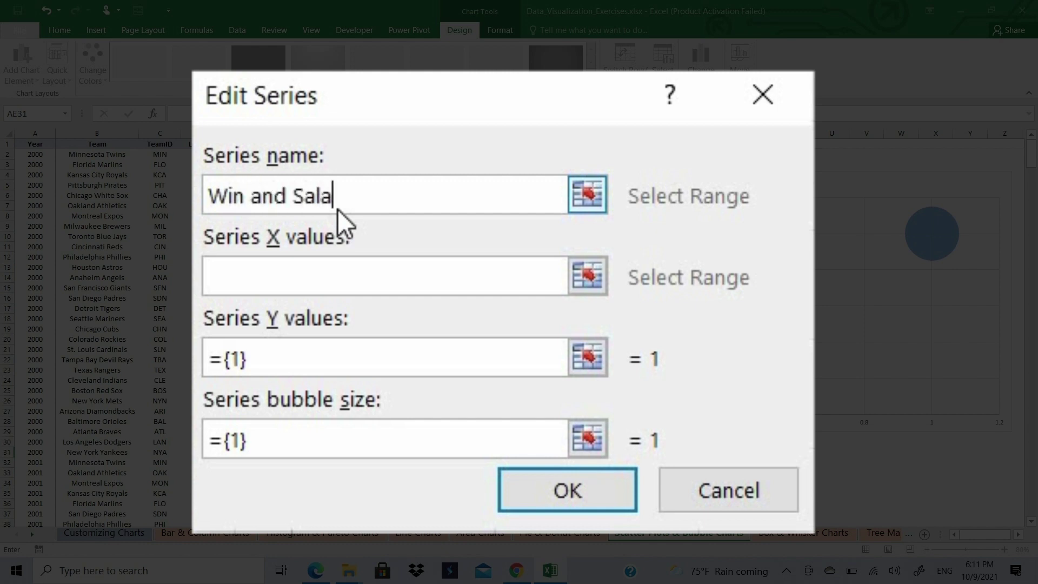
type("ry relation")
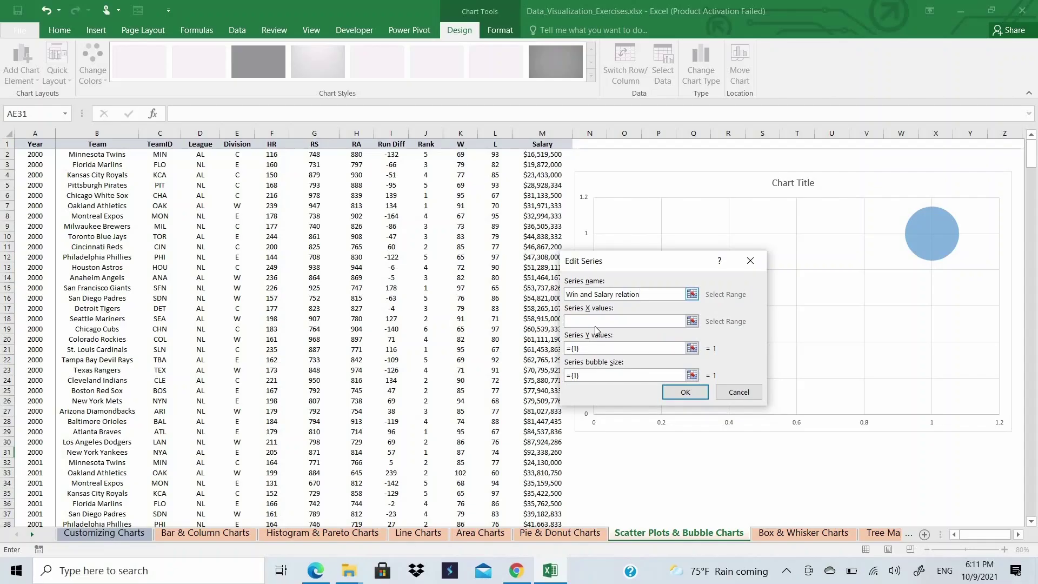
Set the series X values to the Run Diff cells I2:I32 and the Y values to the W cells K2:K32.
left_click(294, 270)
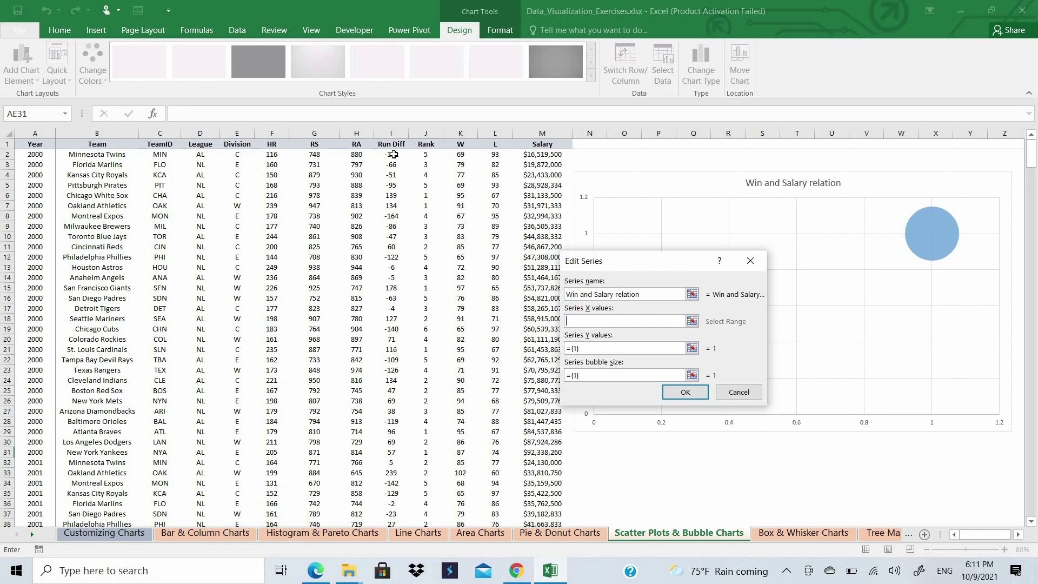
left_click_drag(393, 155, 367, 463)
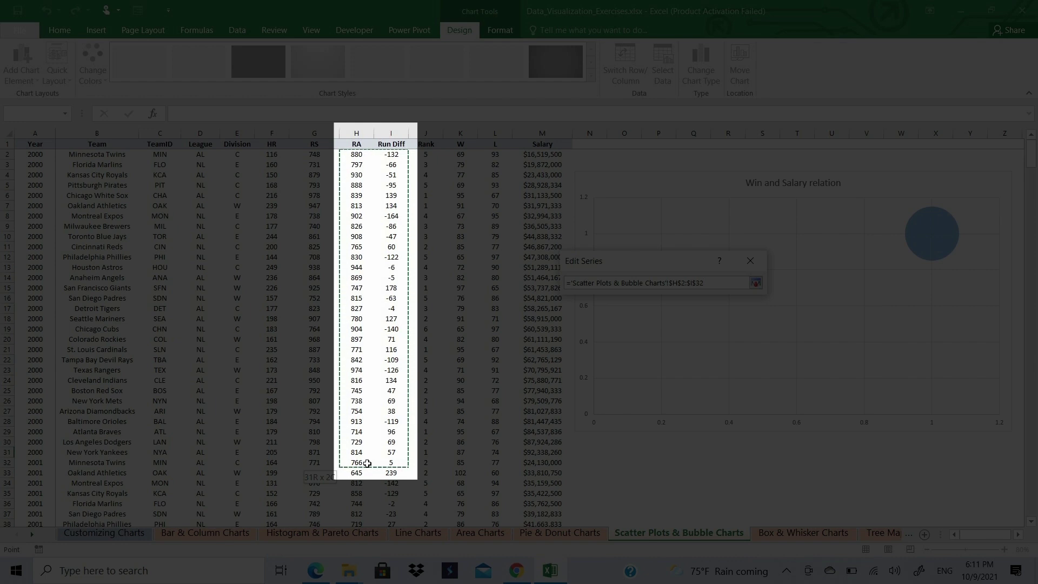
left_click_drag(367, 463, 402, 462)
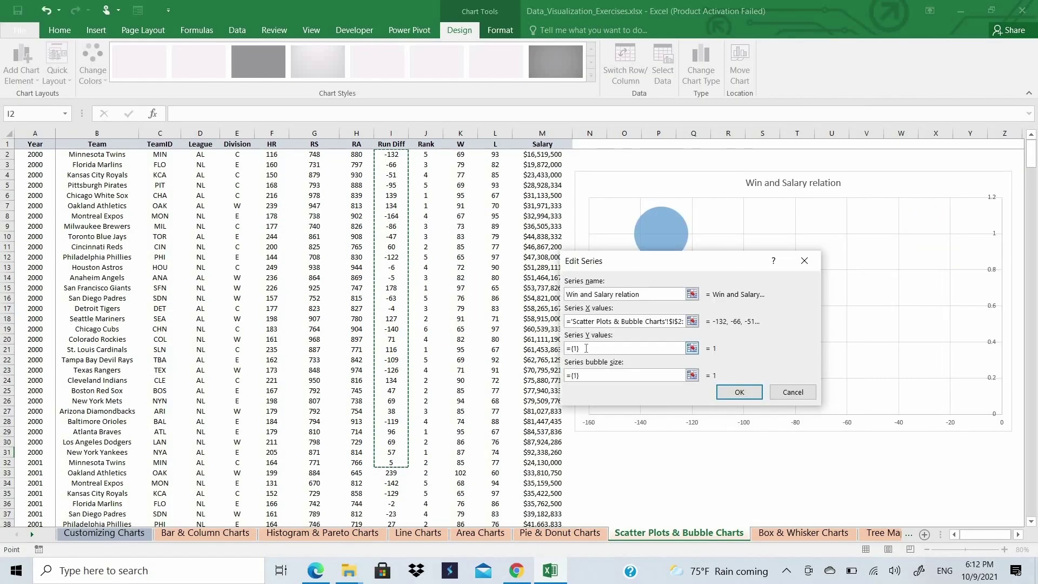
left_click_drag(585, 349, 551, 351)
key("BackSpace")
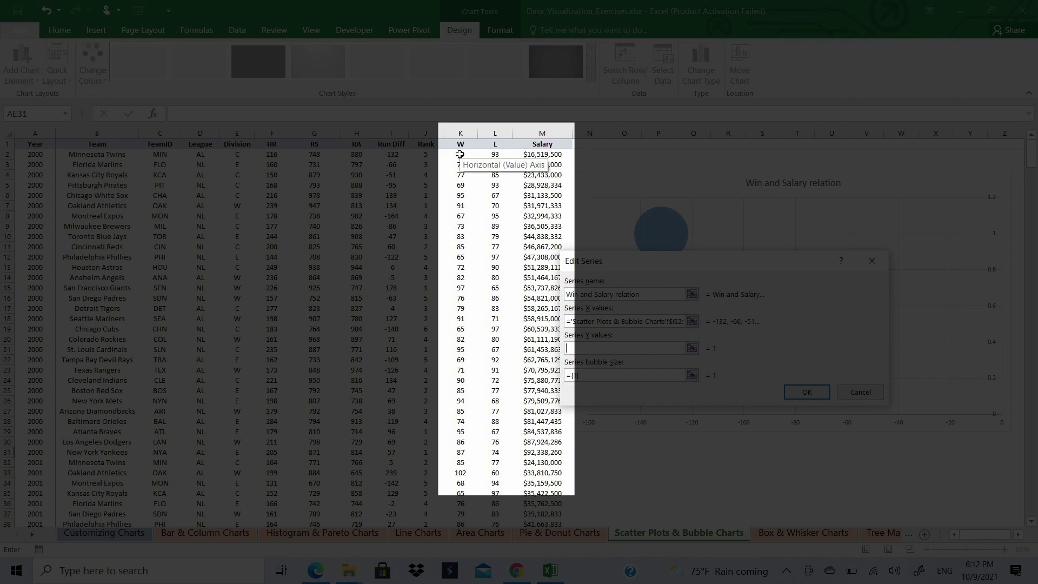
left_click_drag(459, 154, 464, 462)
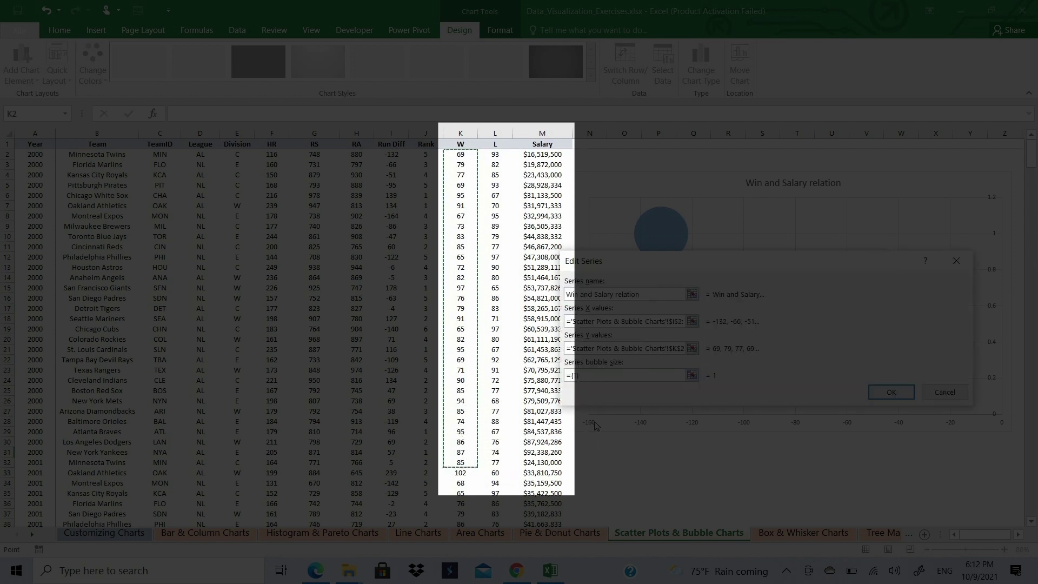
Set the series bubble size to the matching Salary cells in column M and apply the data source.
left_click(592, 375)
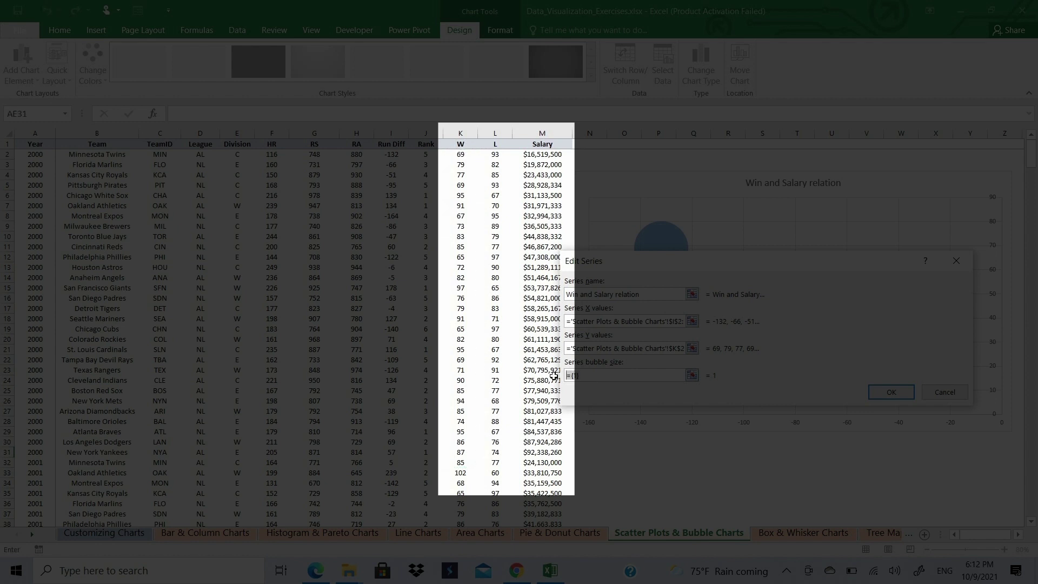
key("BackSpace")
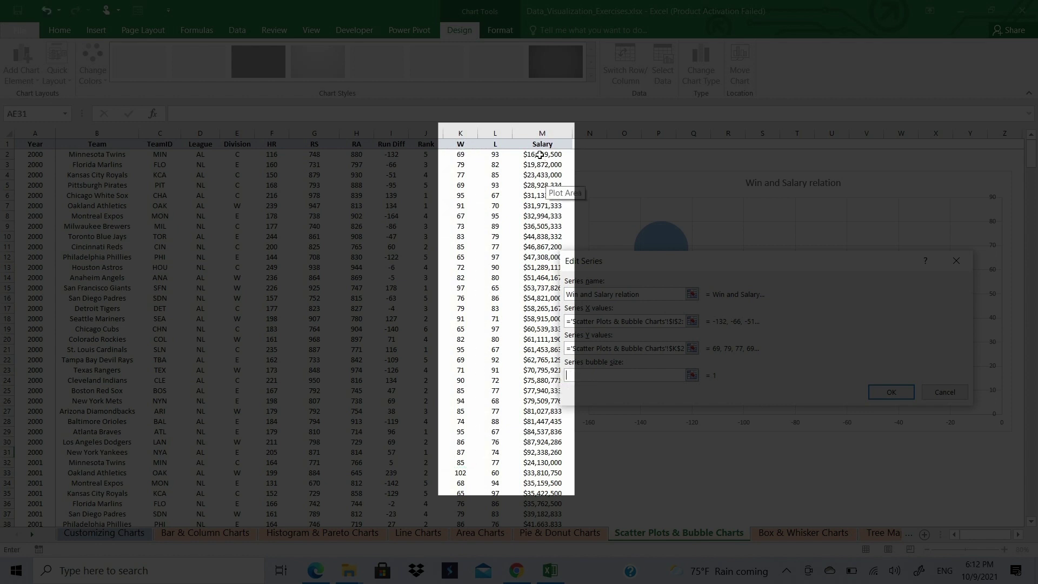
left_click_drag(540, 154, 534, 467)
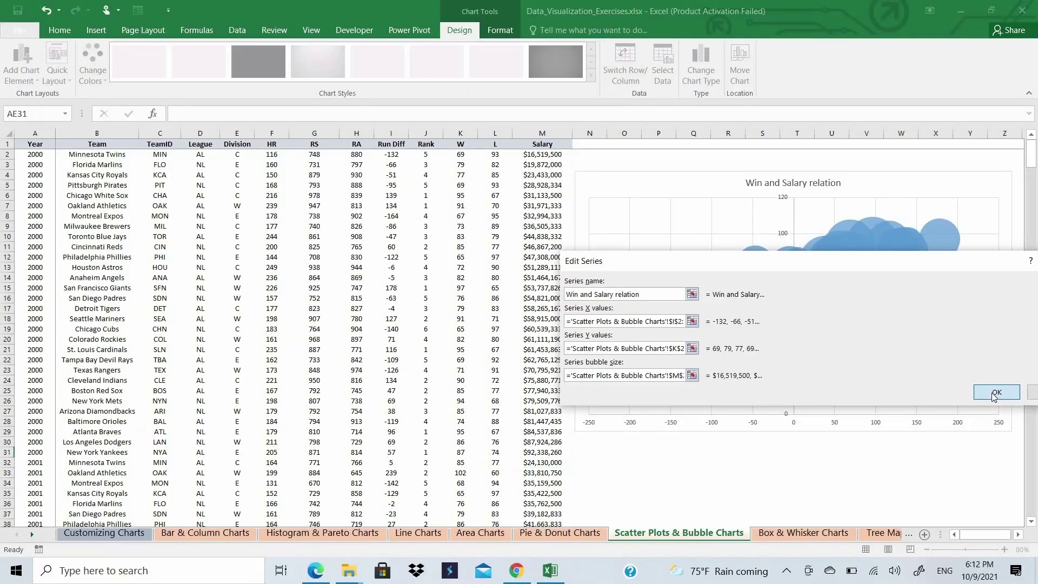
left_click(995, 393)
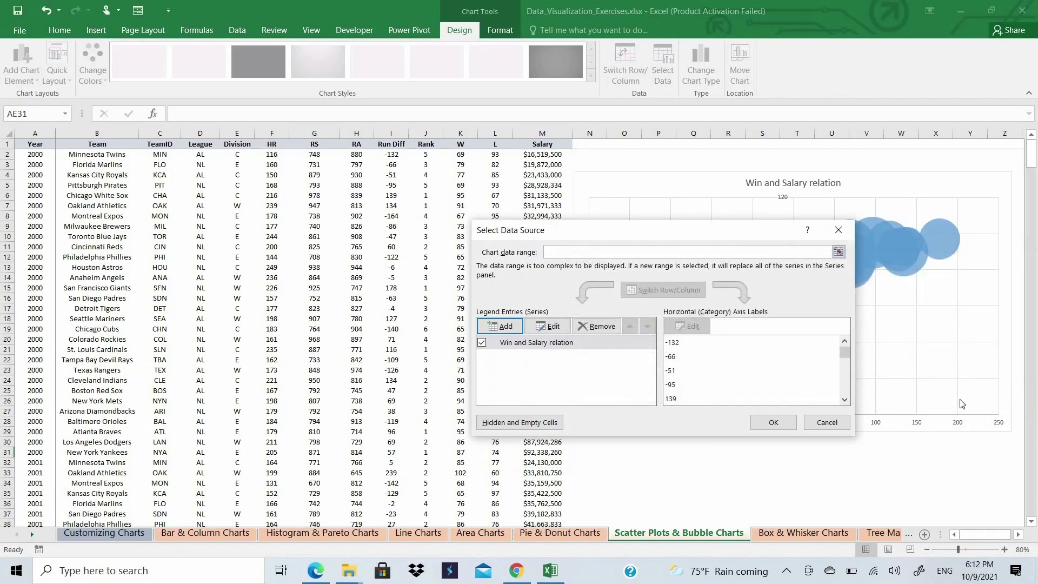
left_click(773, 422)
Move the bubble chart over the data table, to about columns F to P and below row 7.
left_click(605, 196)
left_click_drag(620, 188, 625, 187)
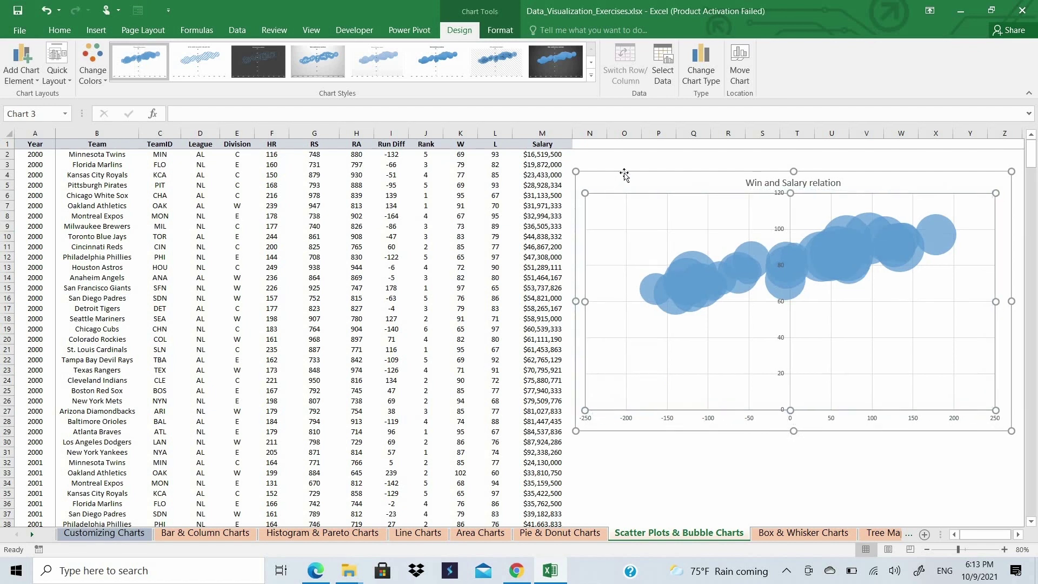
left_click_drag(542, 187, 316, 238)
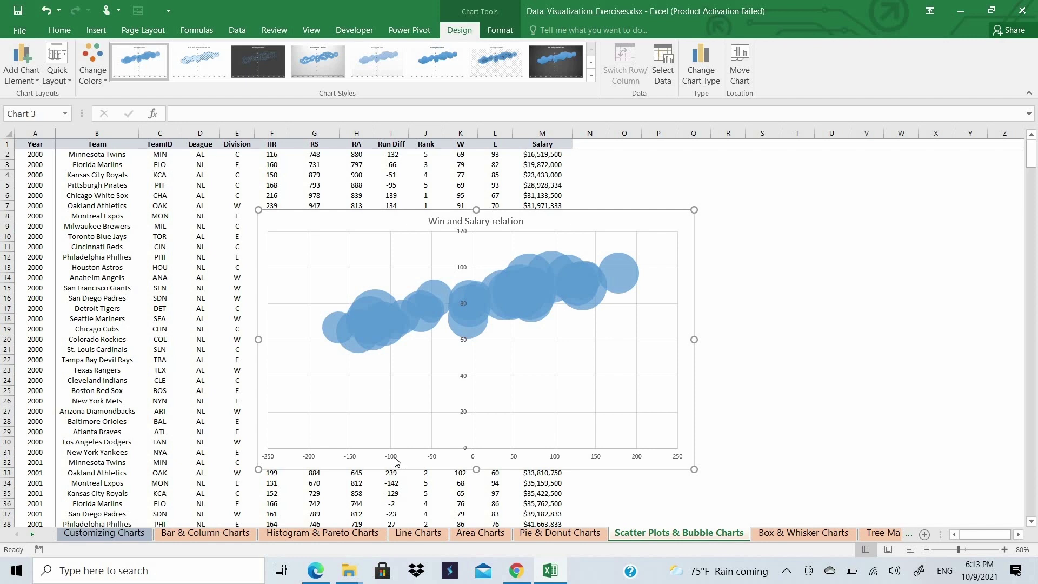
Open the formatting options of the chart's vertical axis and set its minimum bound to 40.
left_click(466, 414)
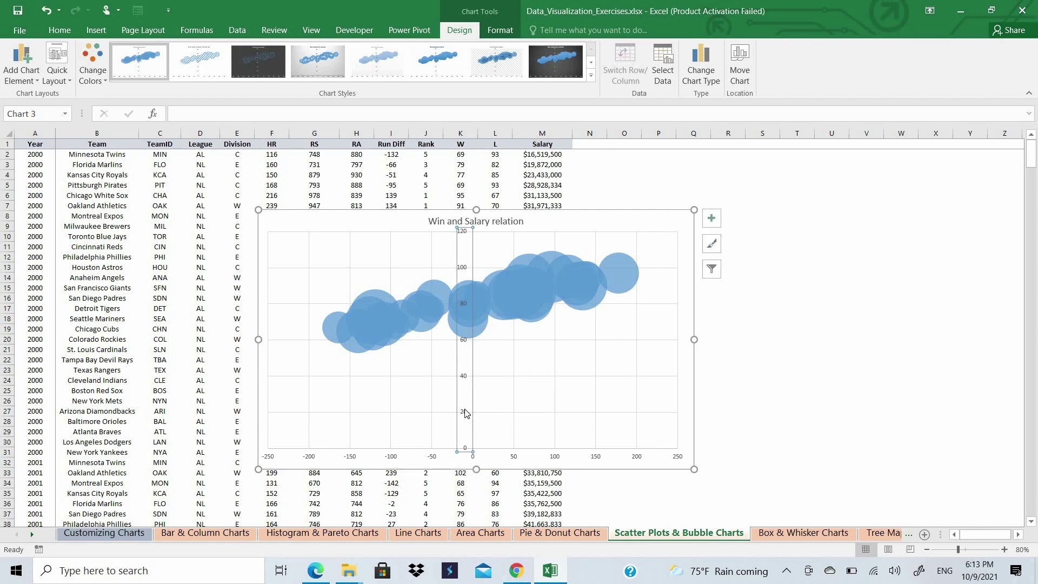
right_click(466, 413)
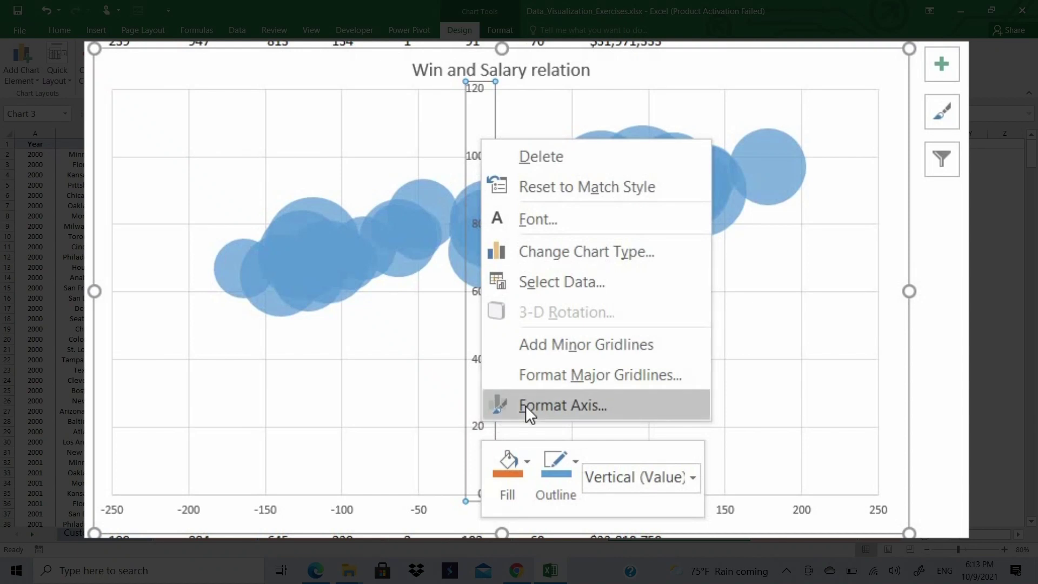
left_click(525, 405)
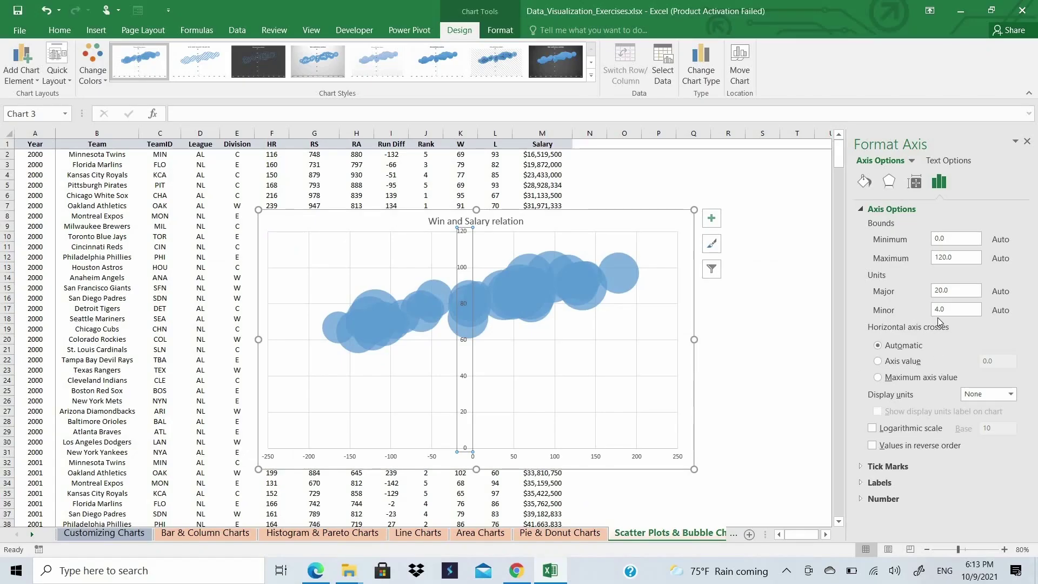
double_click(953, 238)
type("4")
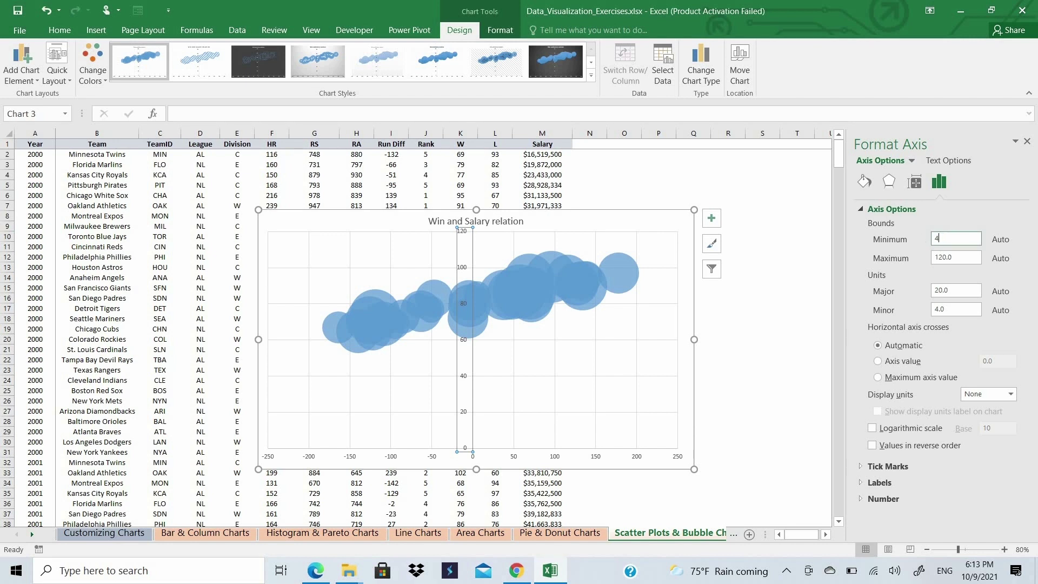
type("0")
key("Return")
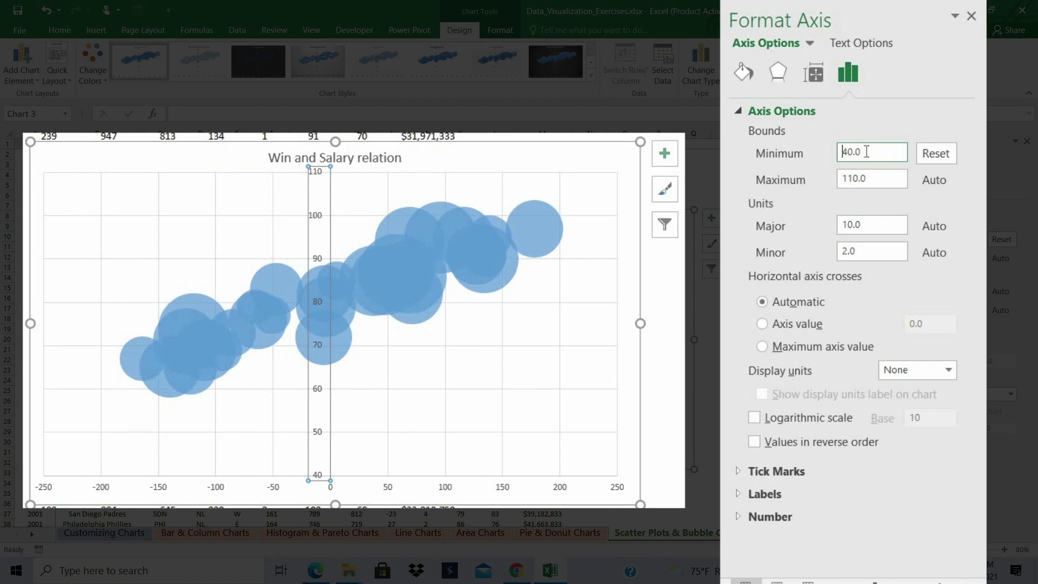
Raise the vertical axis minimum bound to 55.
left_click_drag(866, 152, 810, 150)
type("55")
key("Return")
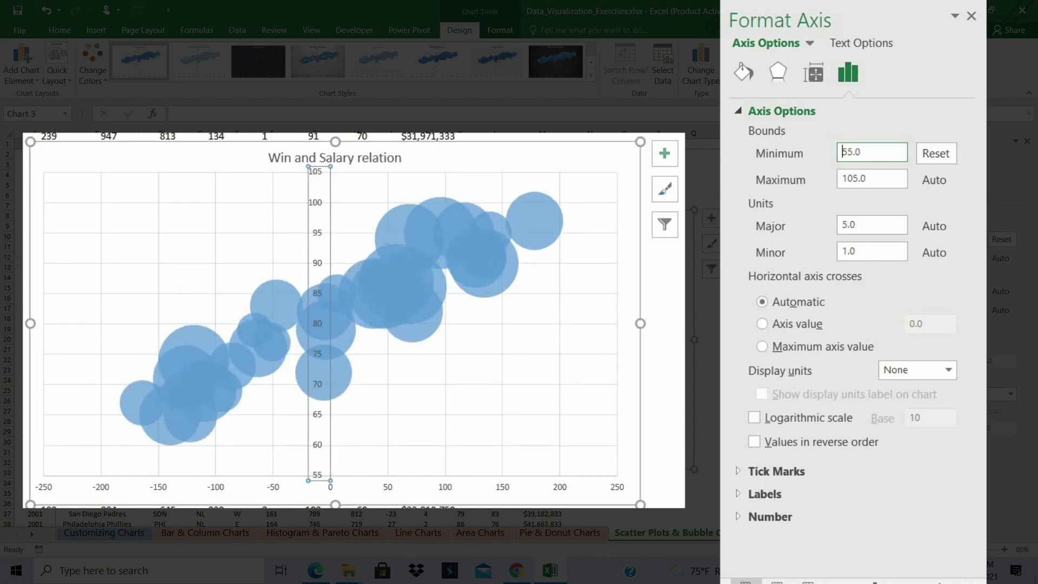
Set the horizontal axis bounds to a minimum of -200 and a maximum of 200.
left_click(102, 488)
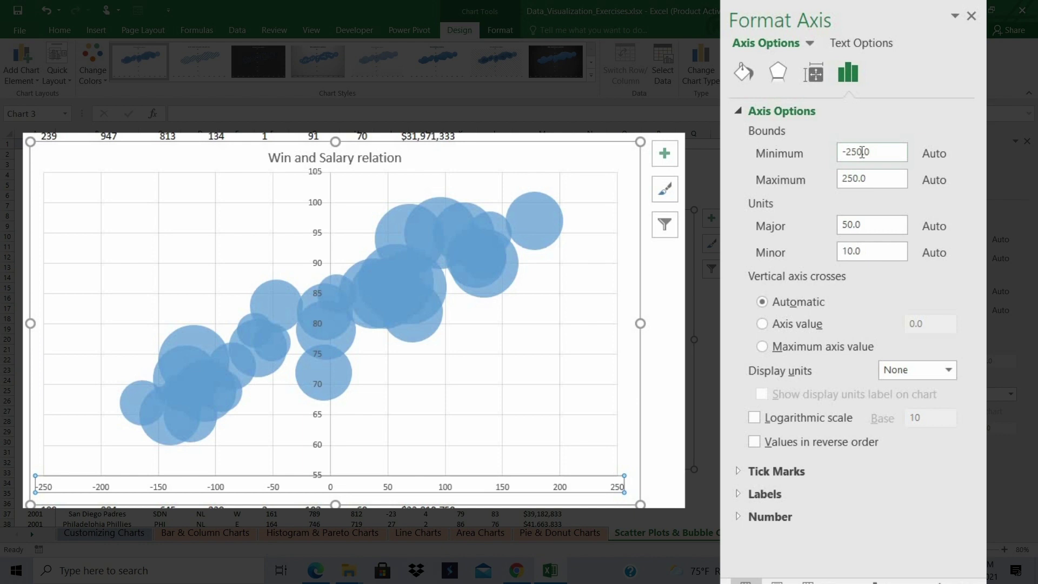
left_click(862, 152)
key("BackSpace")
type("0")
key("Return")
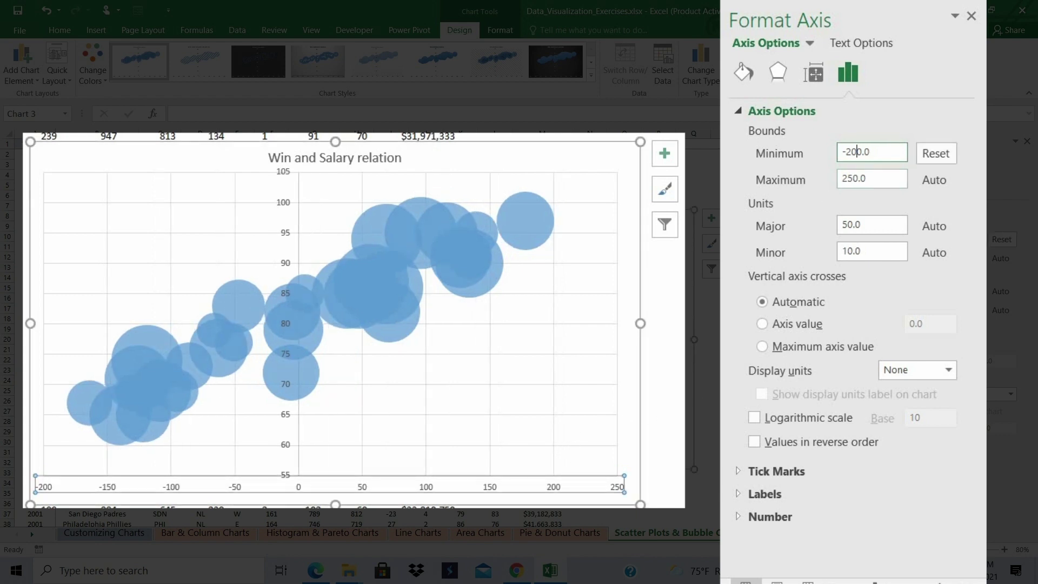
left_click(854, 177)
key("BackSpace")
type("0")
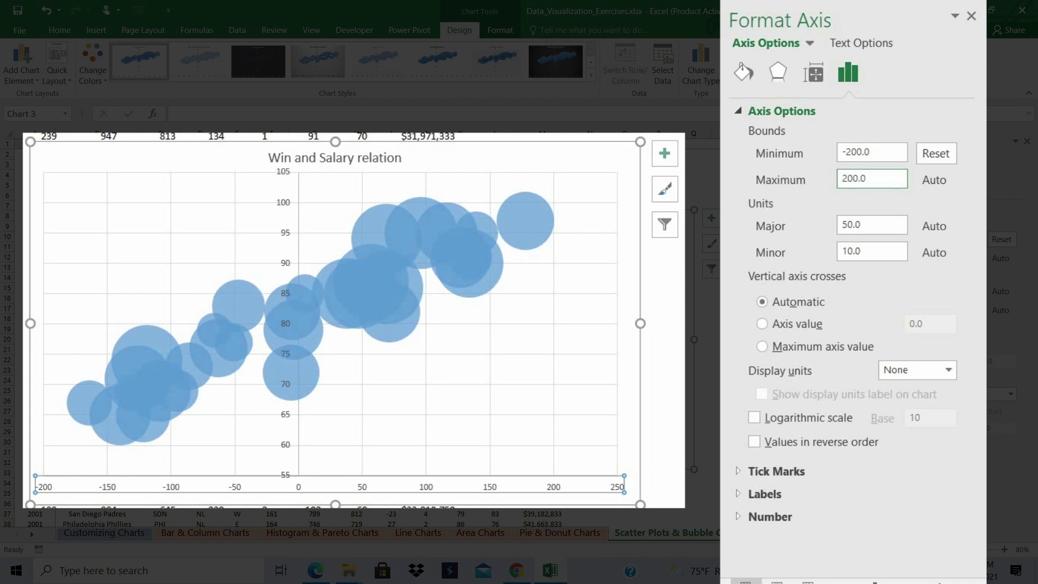
key("Return")
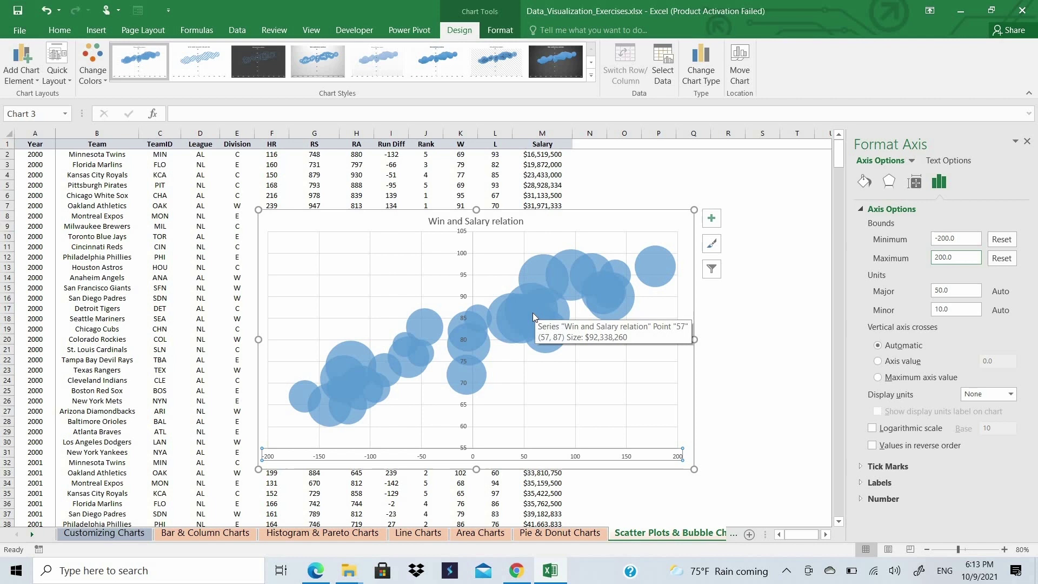
Open the formatting options of the bubble series and scale the bubble size to 50.
left_click(415, 286)
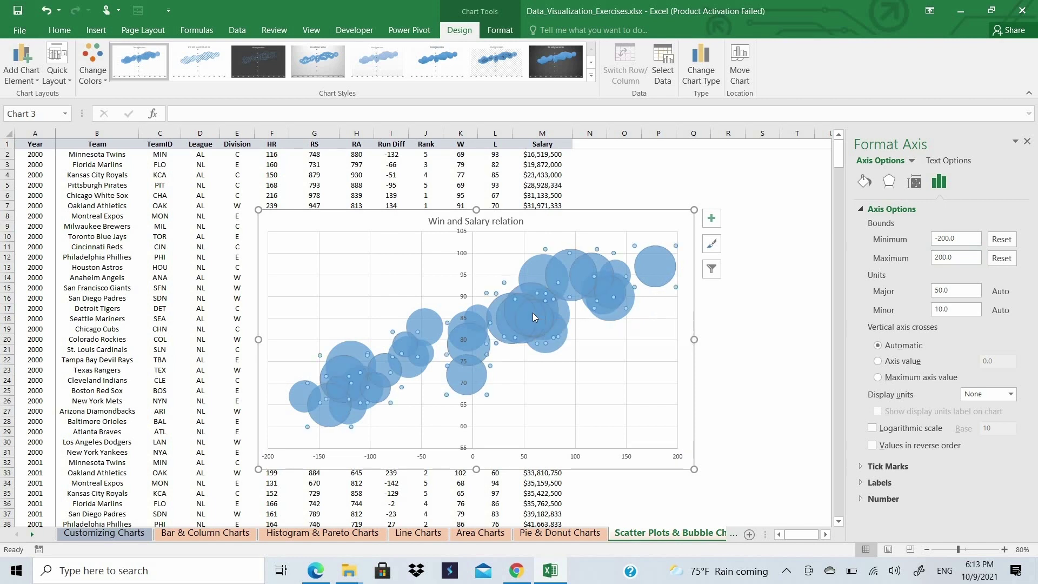
right_click(533, 313)
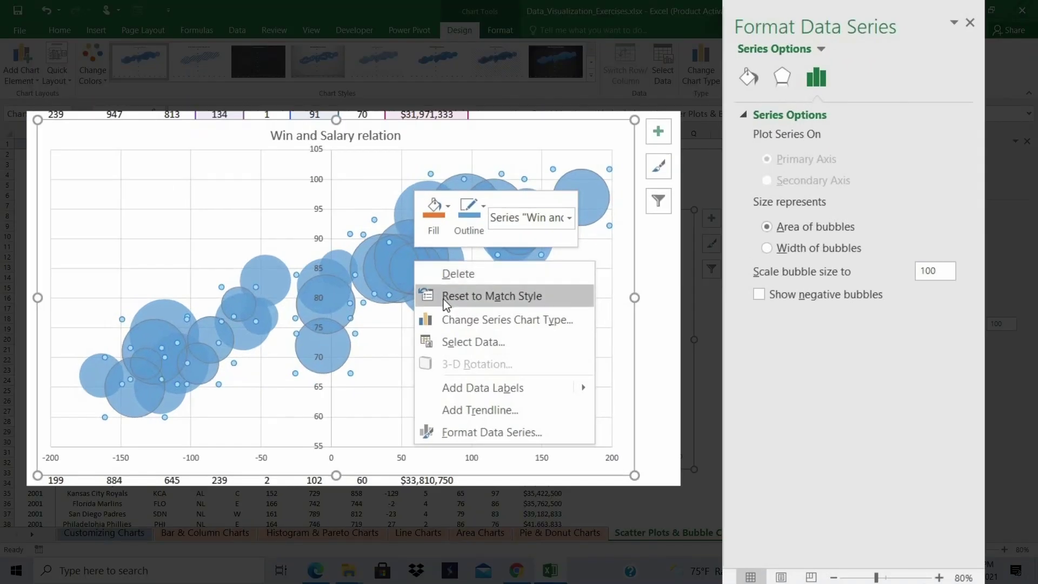
left_click(478, 434)
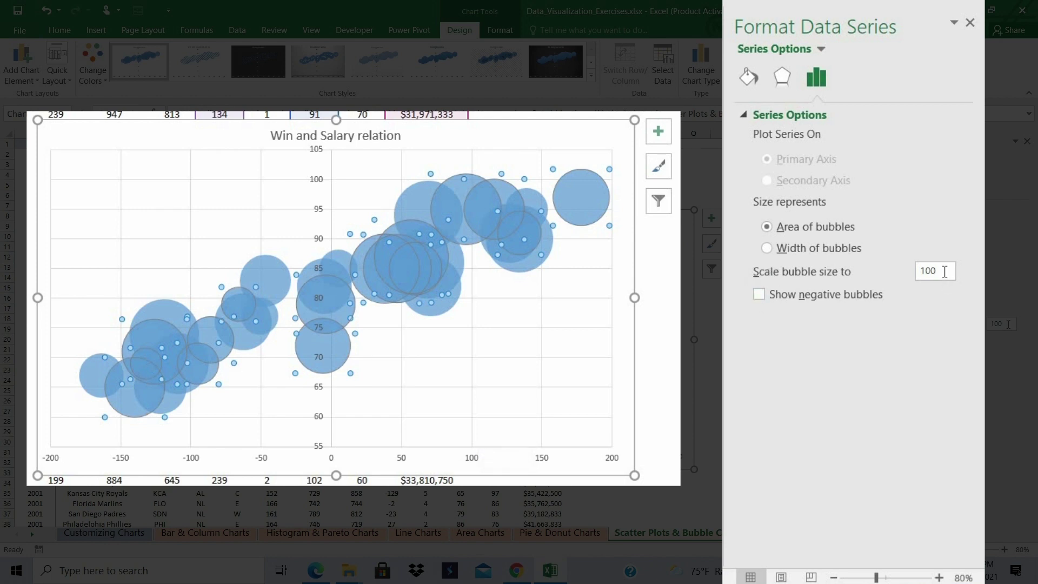
left_click_drag(945, 272, 887, 274)
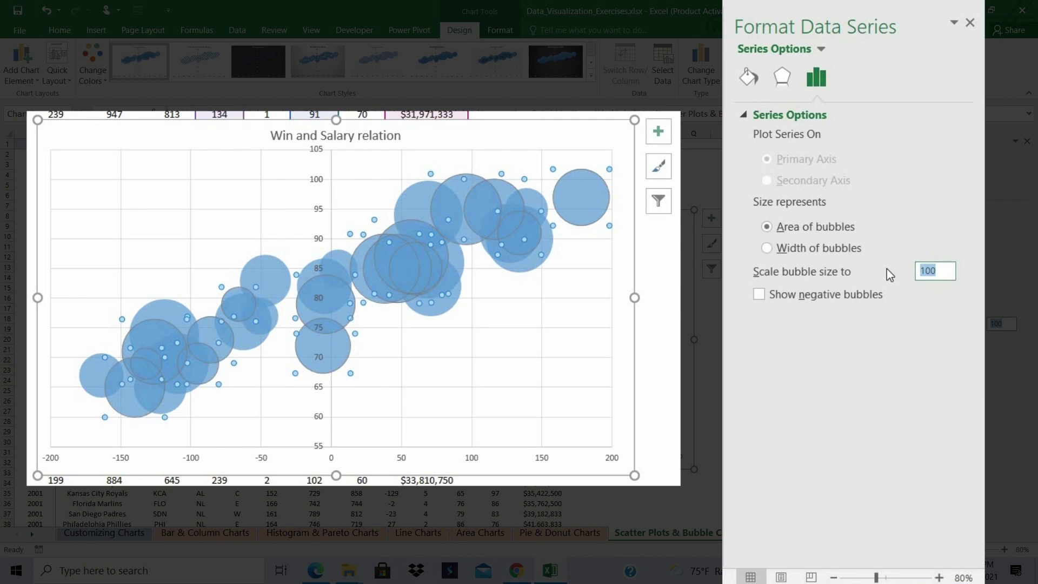
type("50")
key("Return")
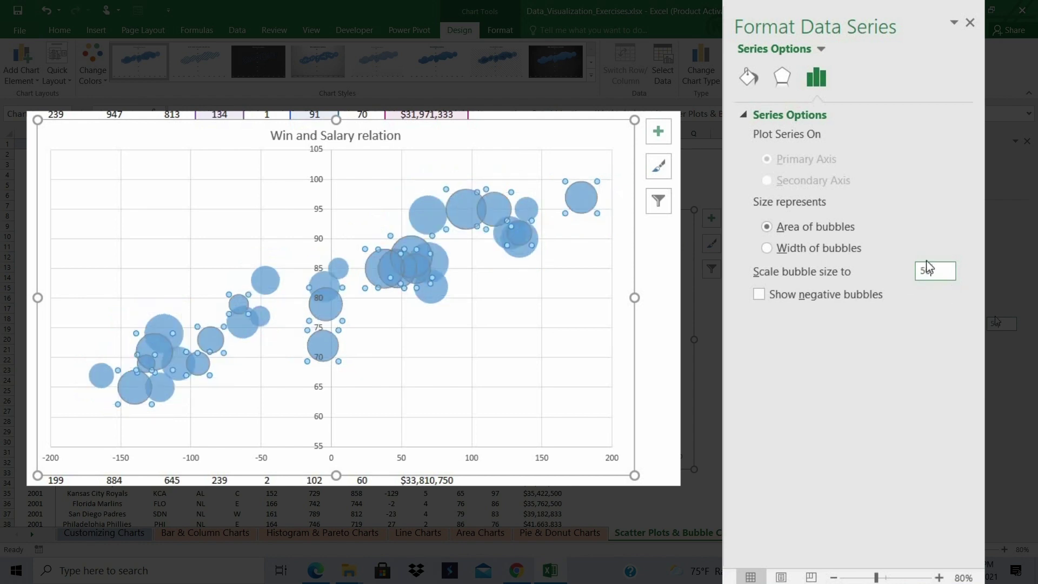
Reduce the bubble size scale of the series to 40 and deselect the series.
key("shift+Left")
key("shift+Left")
type("40")
key("Return")
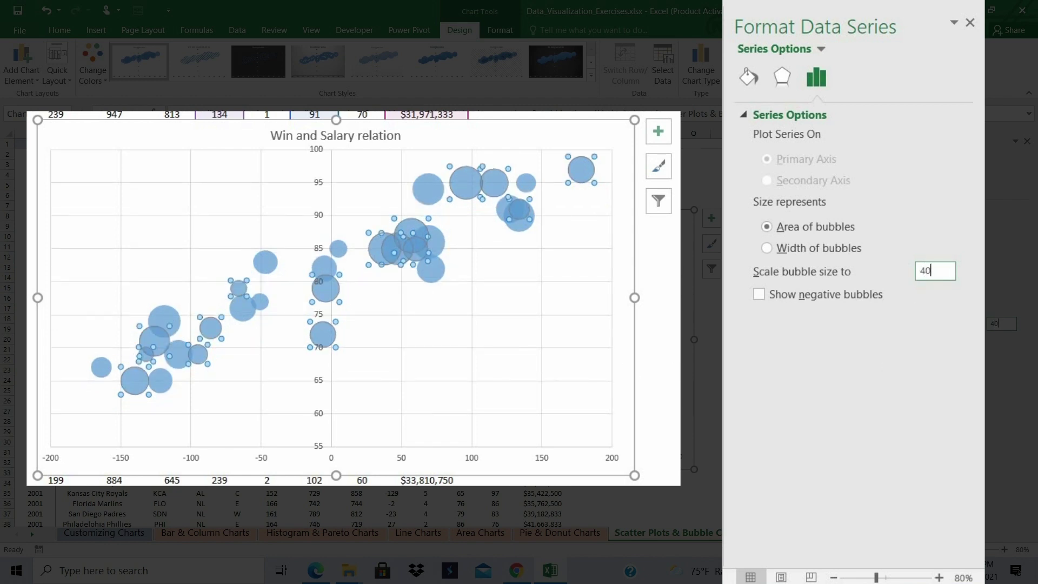
left_click(668, 366)
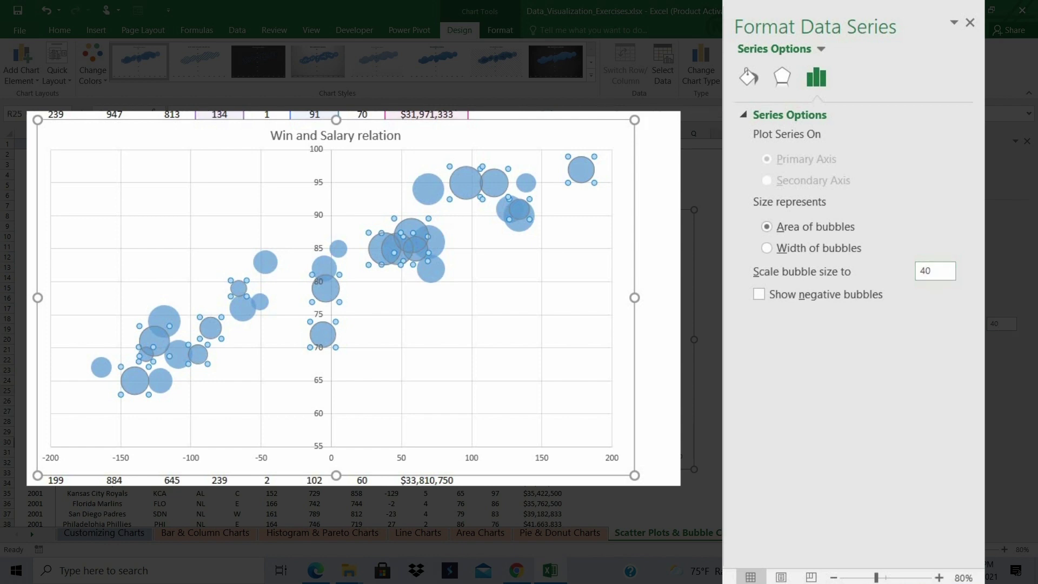
left_click(506, 213)
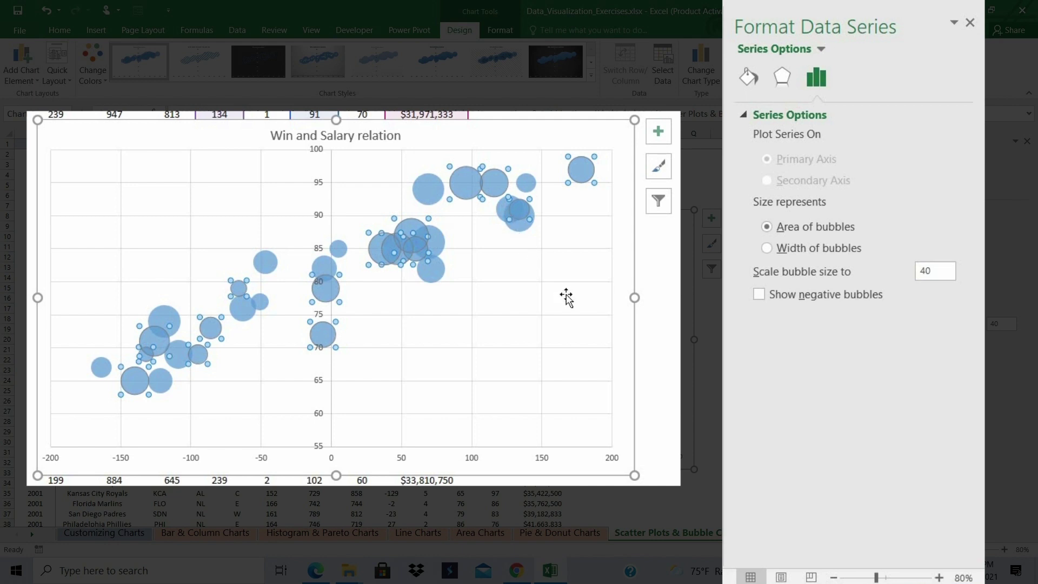
left_click(759, 295)
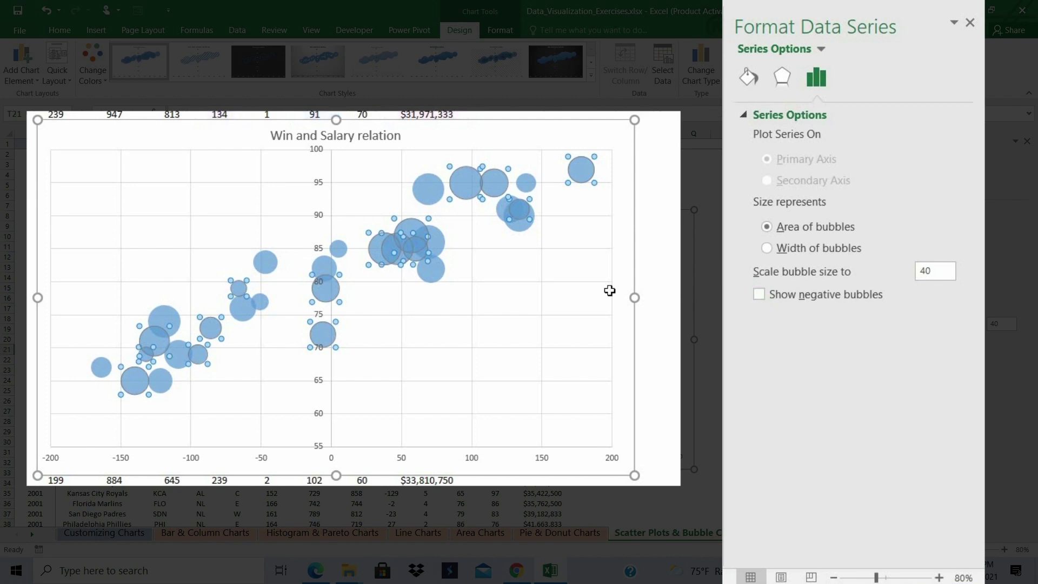
Add a primary horizontal axis title to the bubble chart.
left_click(543, 290)
left_click(488, 313)
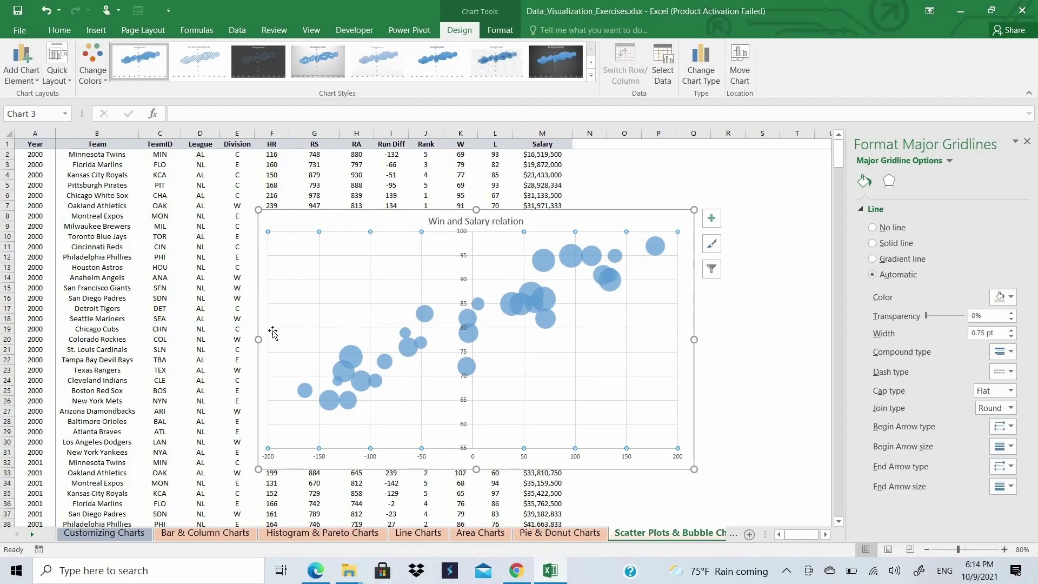
right_click(273, 335)
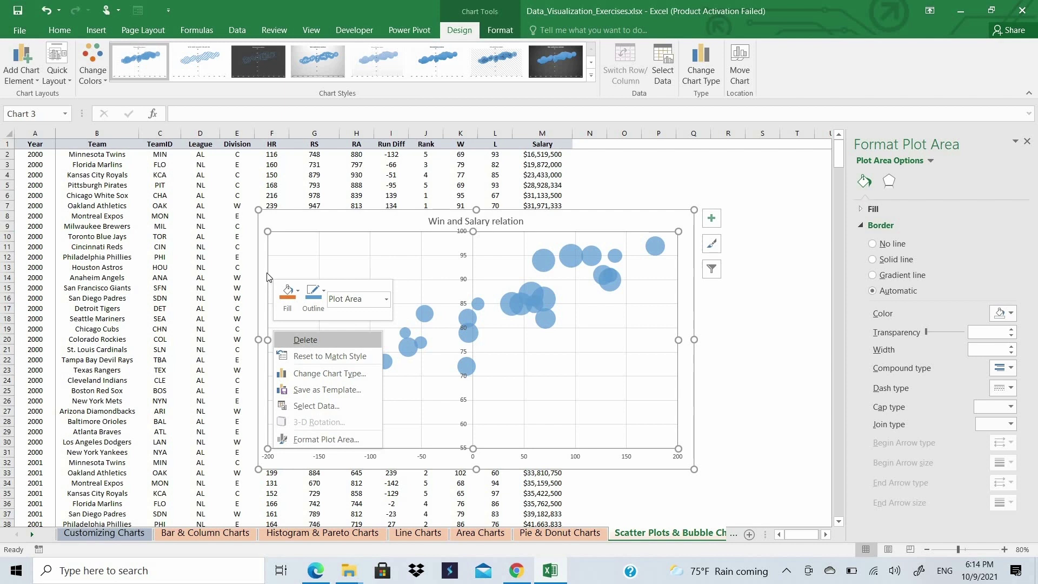
left_click(28, 74)
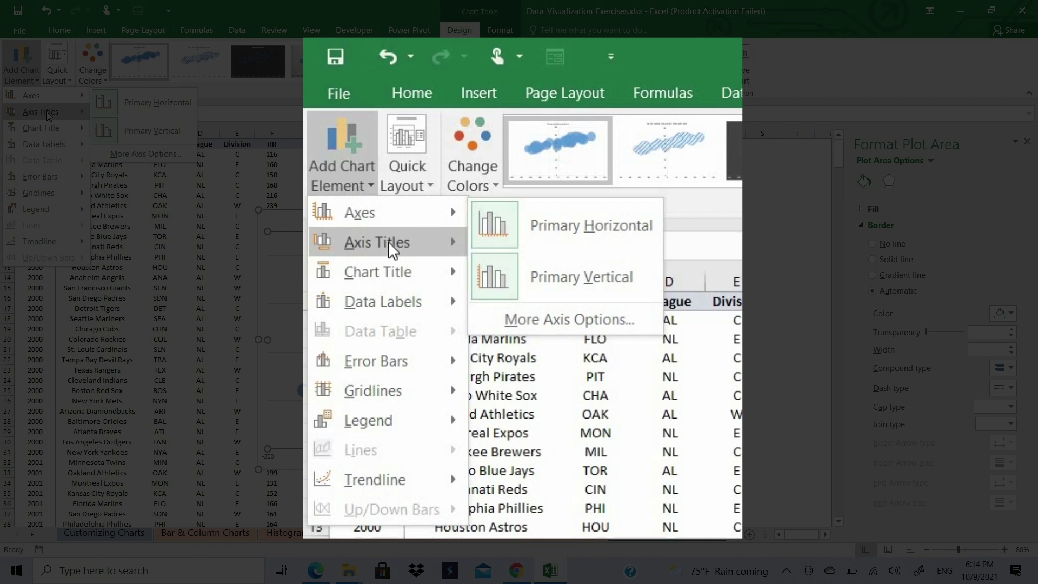
mouse_move(89, 118)
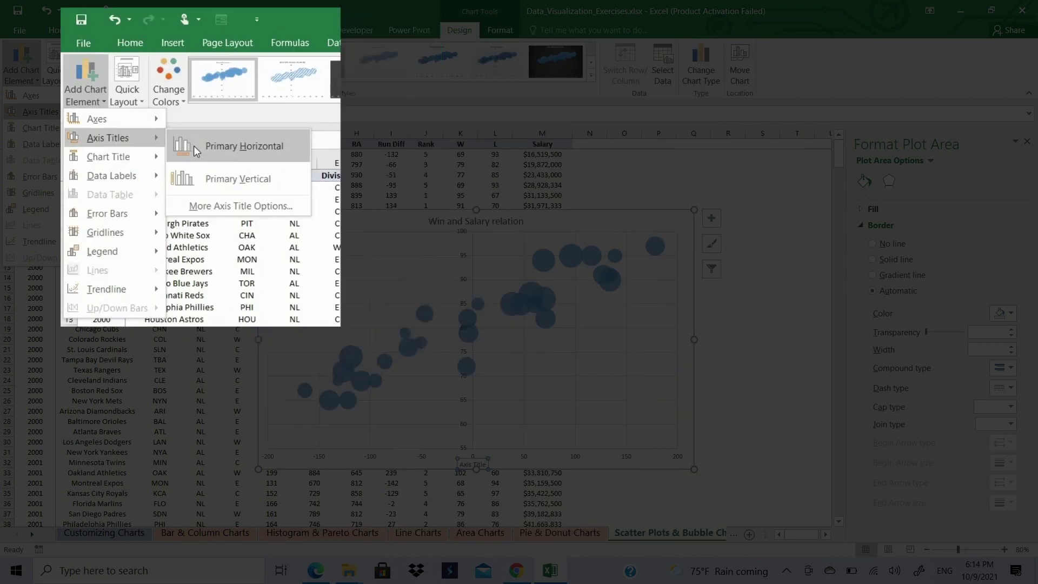
left_click(114, 118)
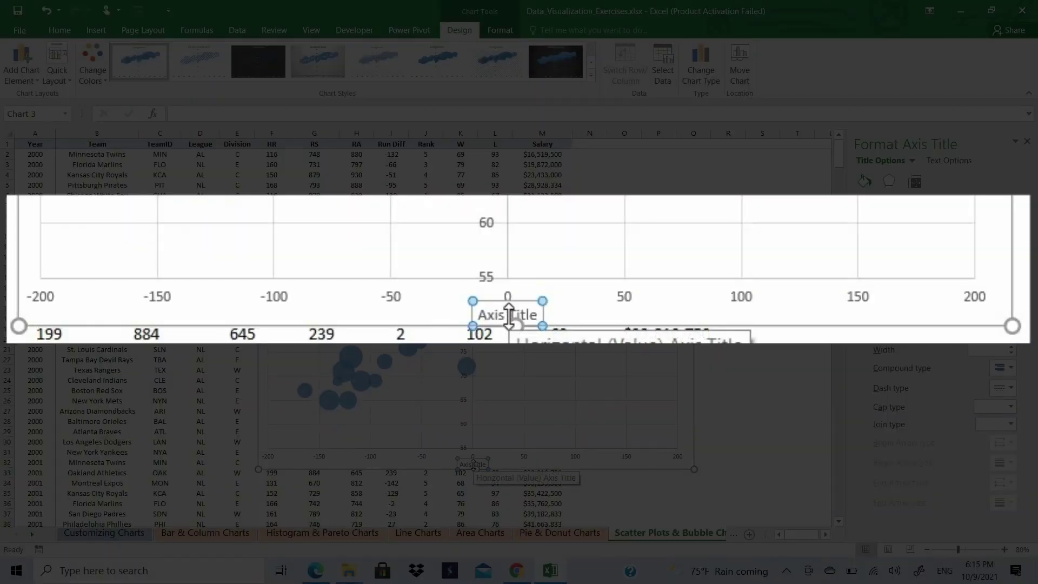
Replace the horizontal axis title's placeholder text with "Run Diff".
triple_click(508, 316)
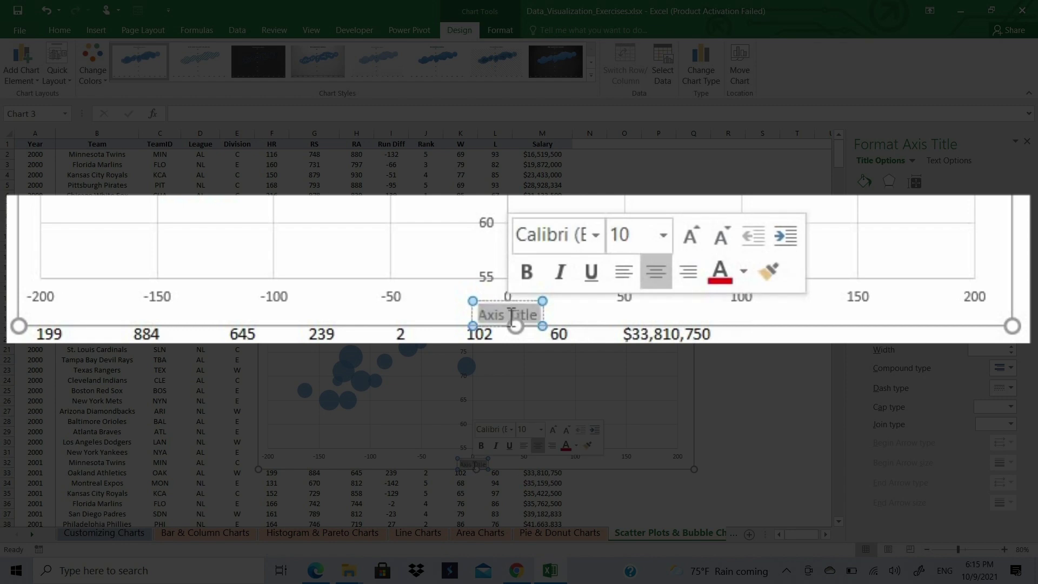
left_click(510, 316)
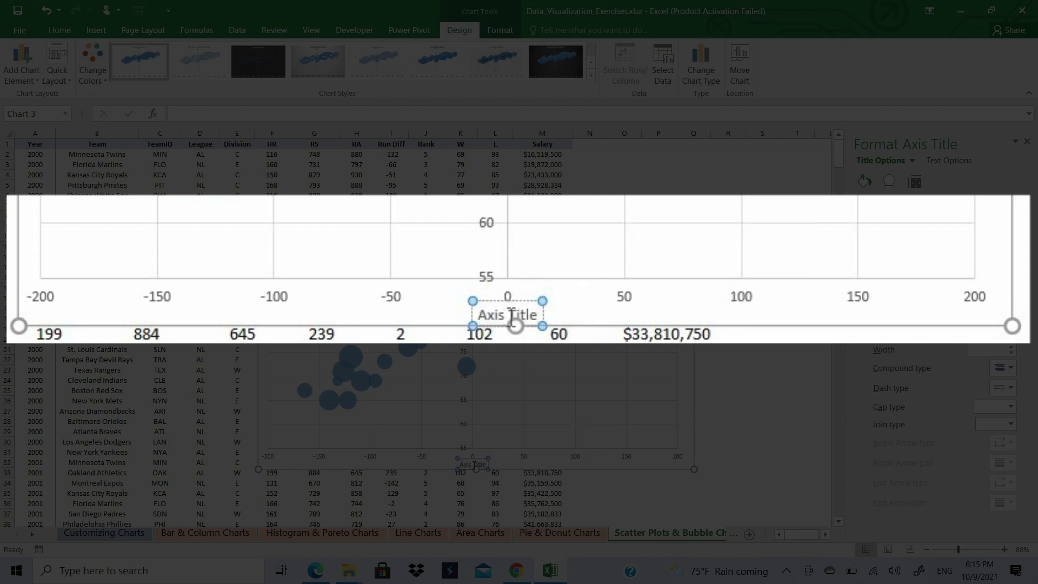
double_click(508, 316)
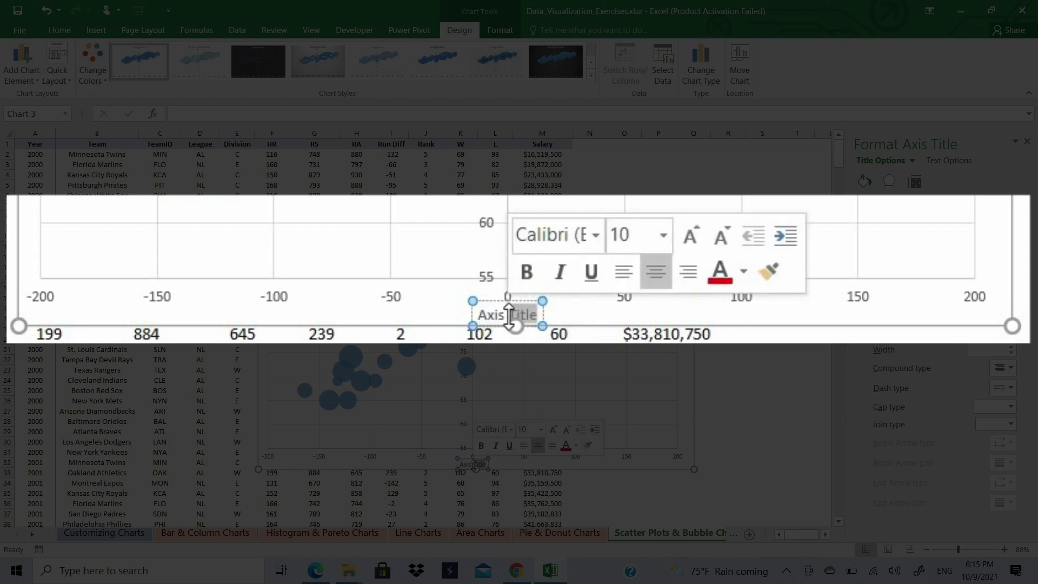
triple_click(508, 316)
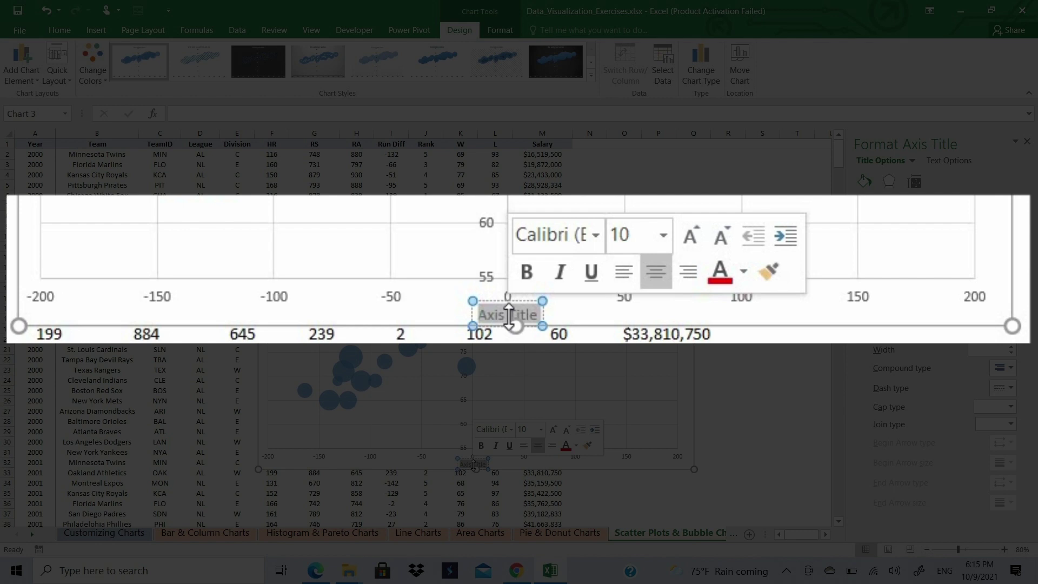
type("Run Di")
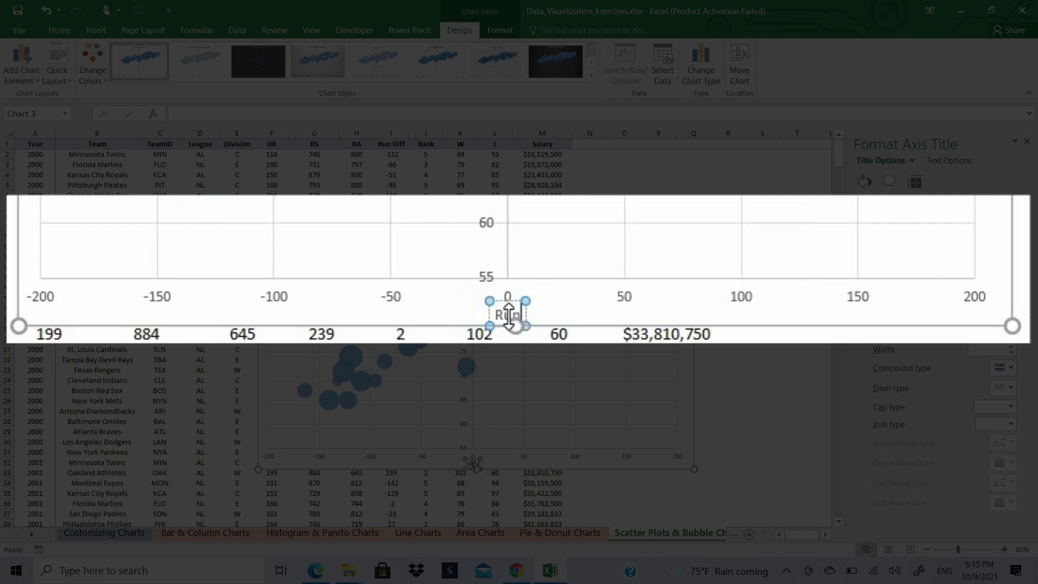
type("ff")
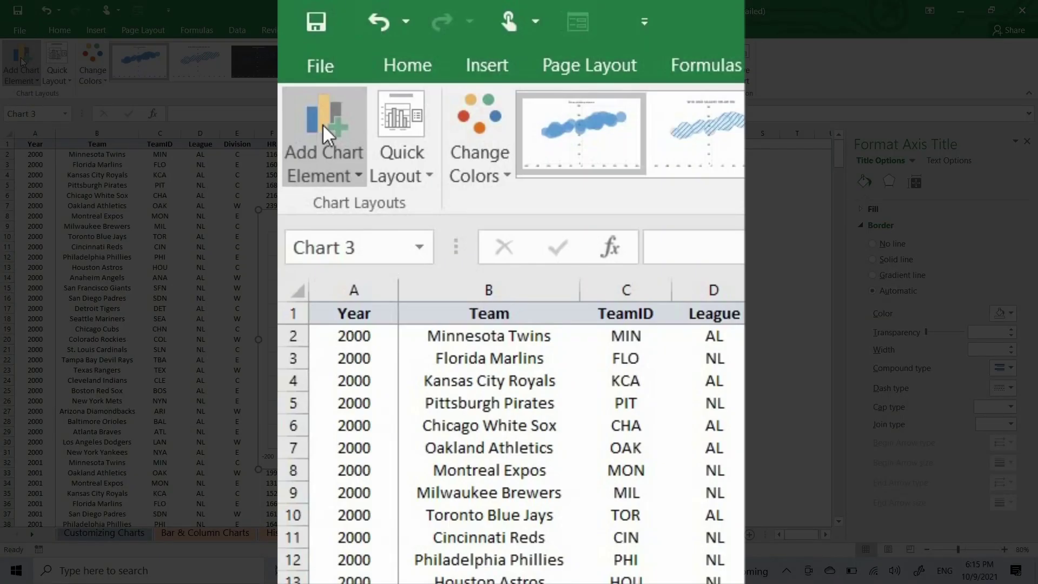
Add a primary vertical axis title to the bubble chart and change its text to "Win".
left_click(22, 62)
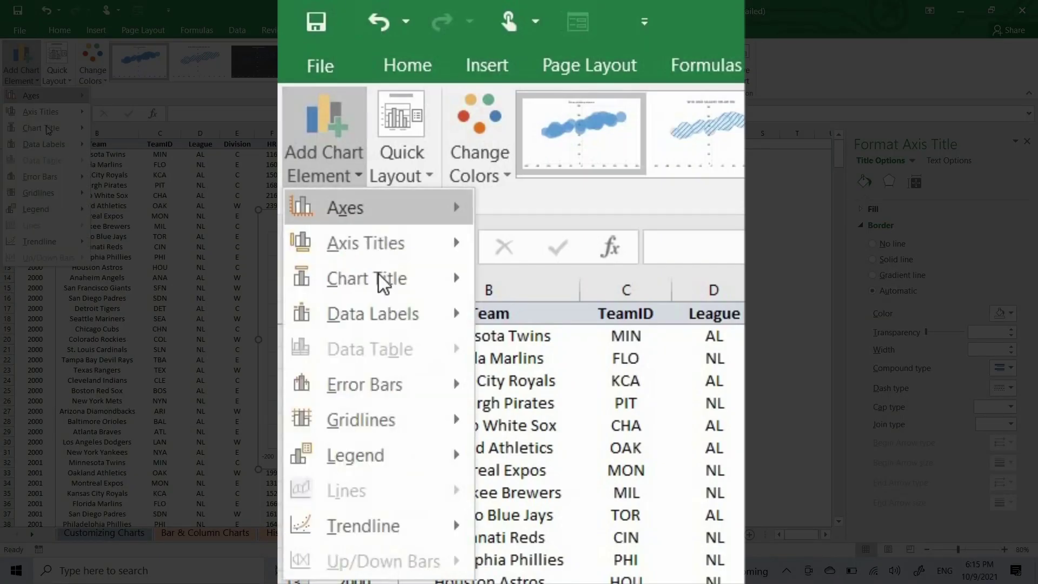
mouse_move(54, 115)
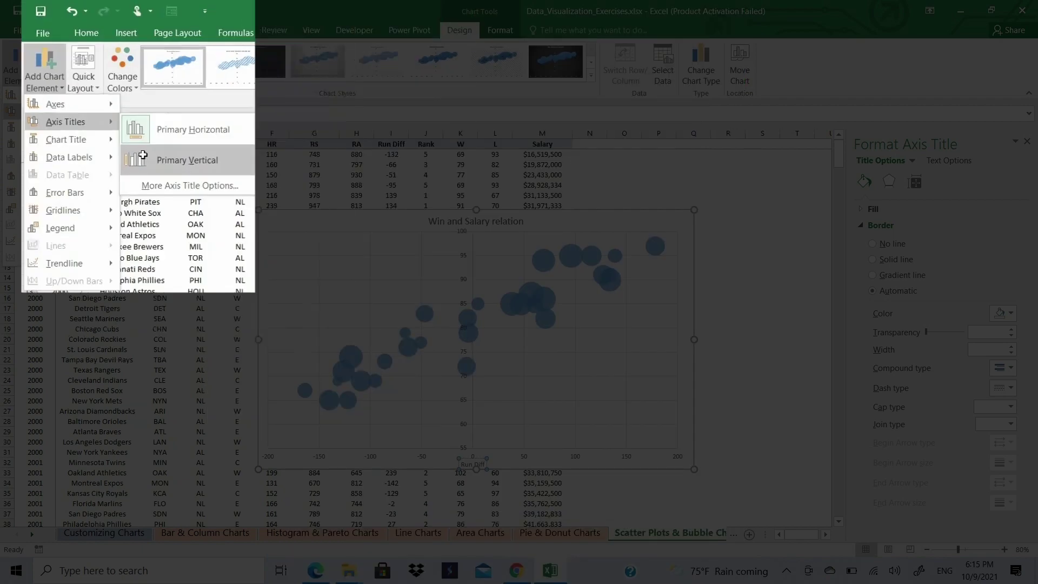
left_click(112, 146)
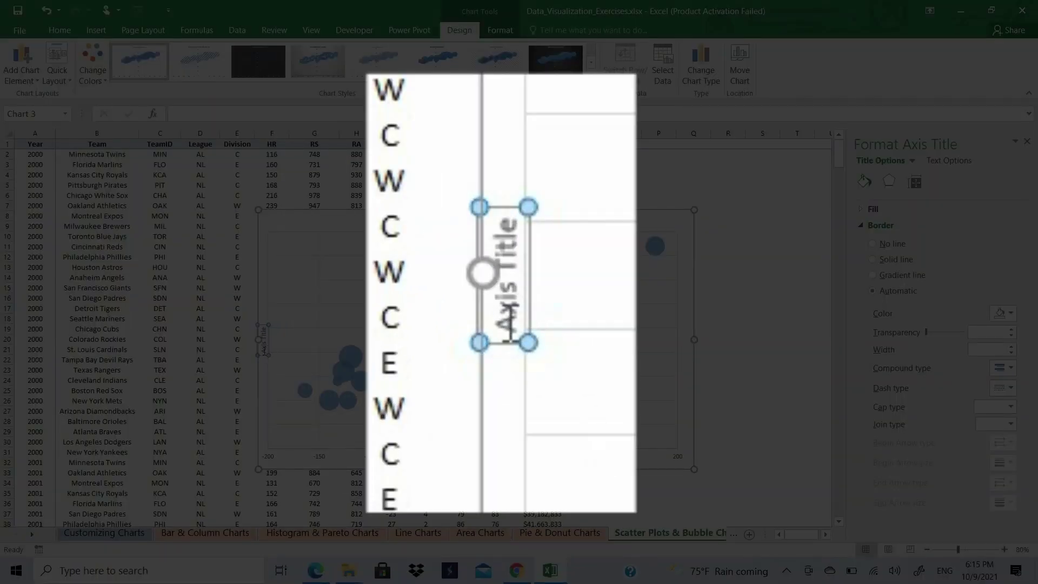
double_click(264, 351)
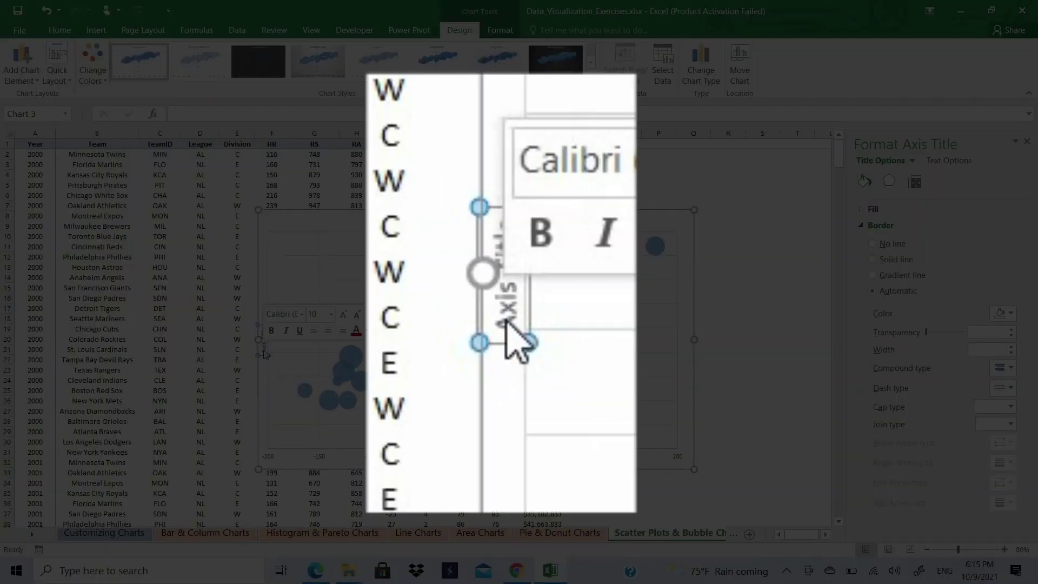
type("W")
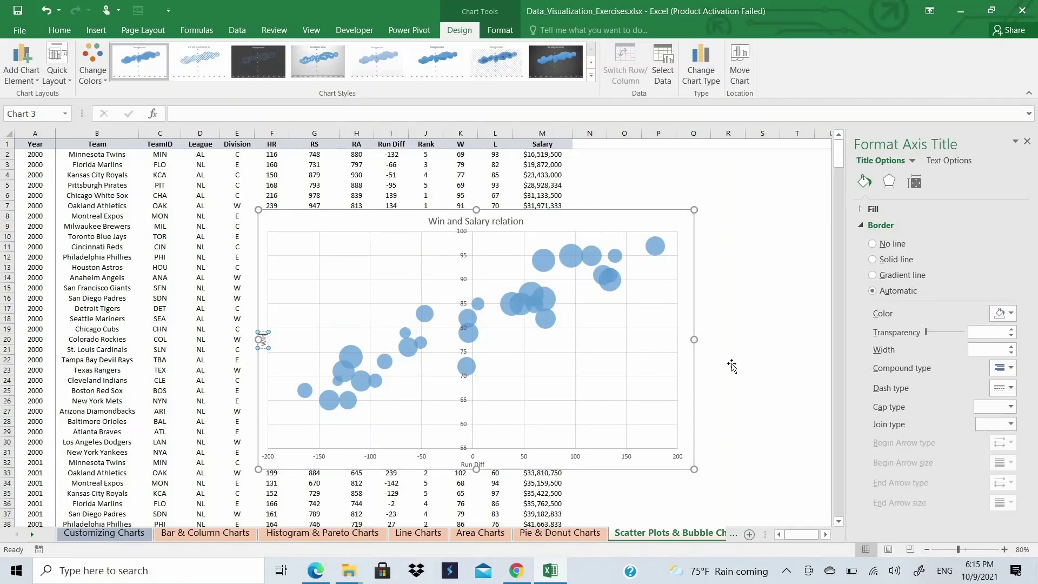
left_click(728, 360)
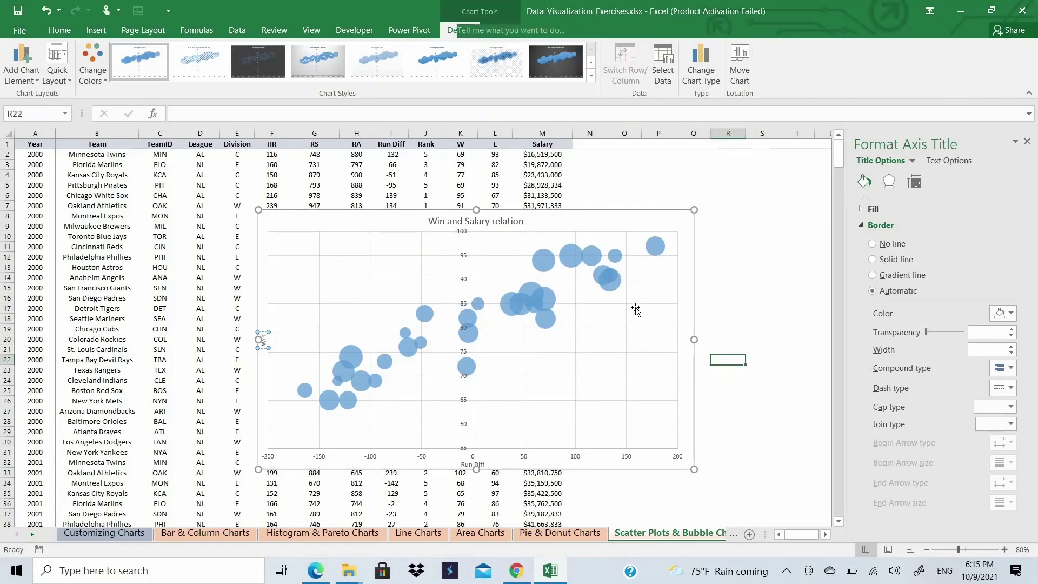
Add data labels to the bubbles of the Win and Salary relation series.
left_click(613, 282)
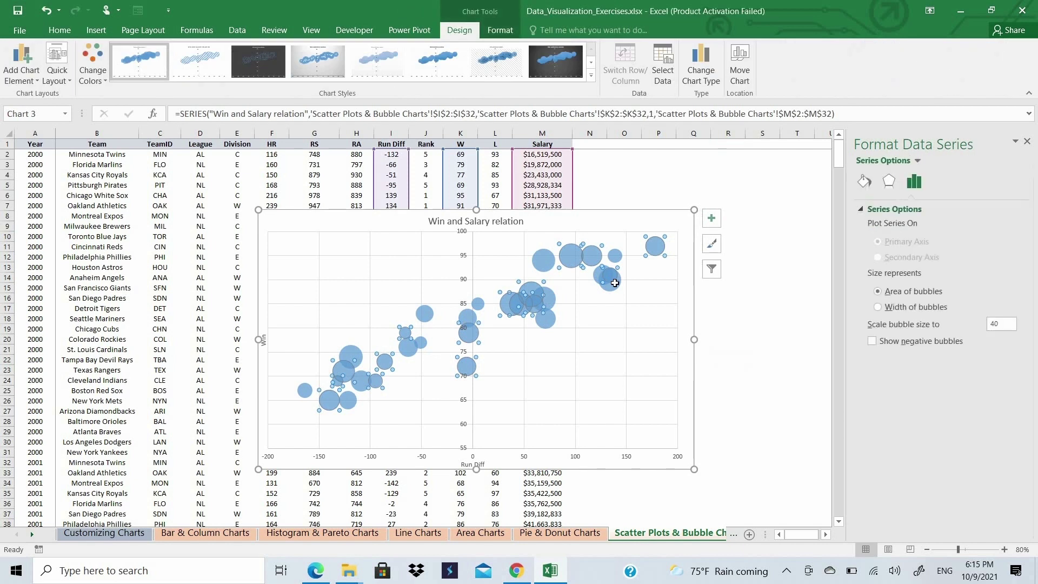
right_click(614, 282)
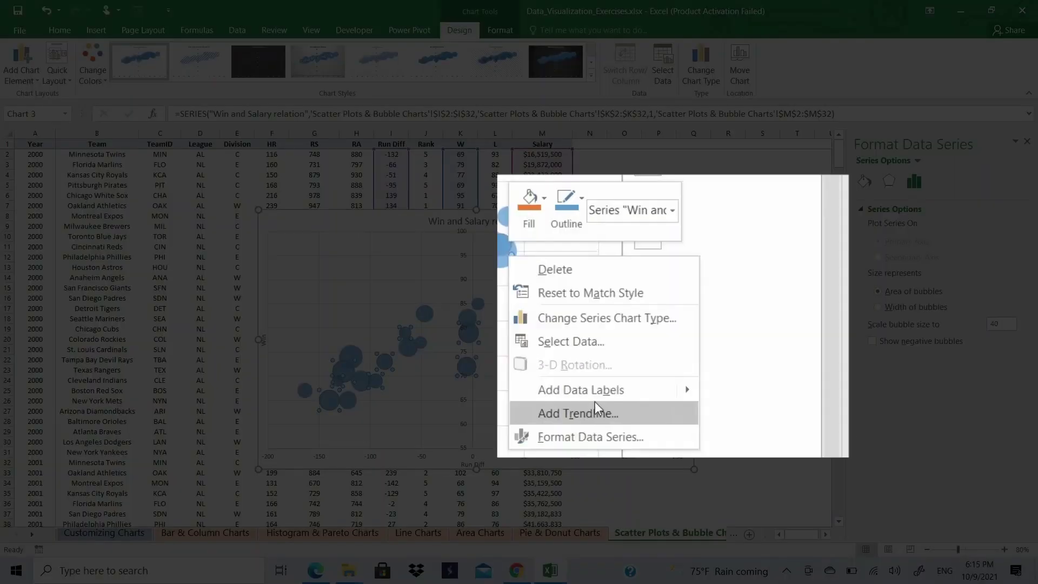
left_click(580, 389)
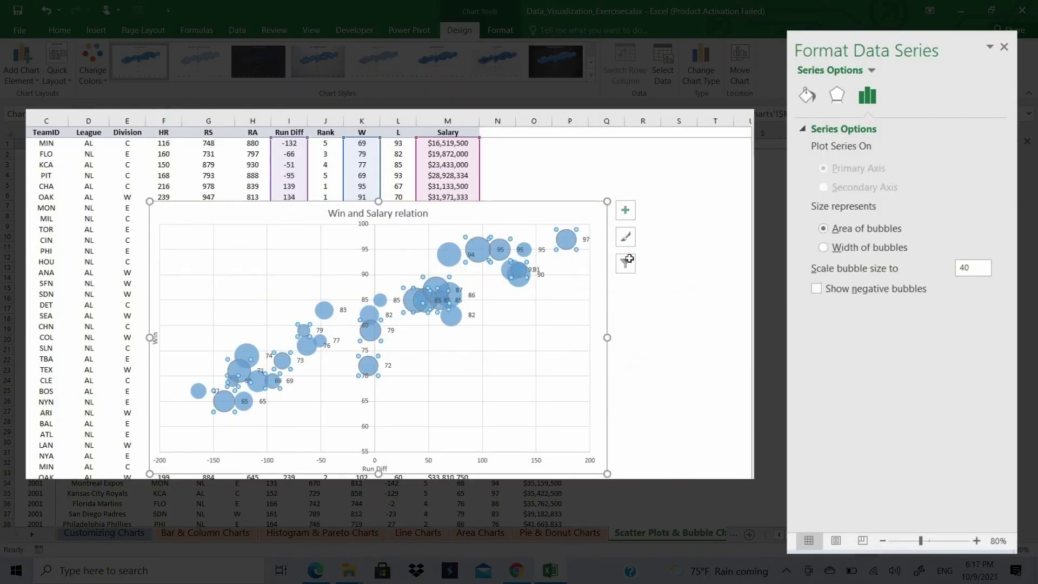
Add cell values to the bubbles' data labels, using the TeamID range C2:C31 as the label source.
right_click(564, 249)
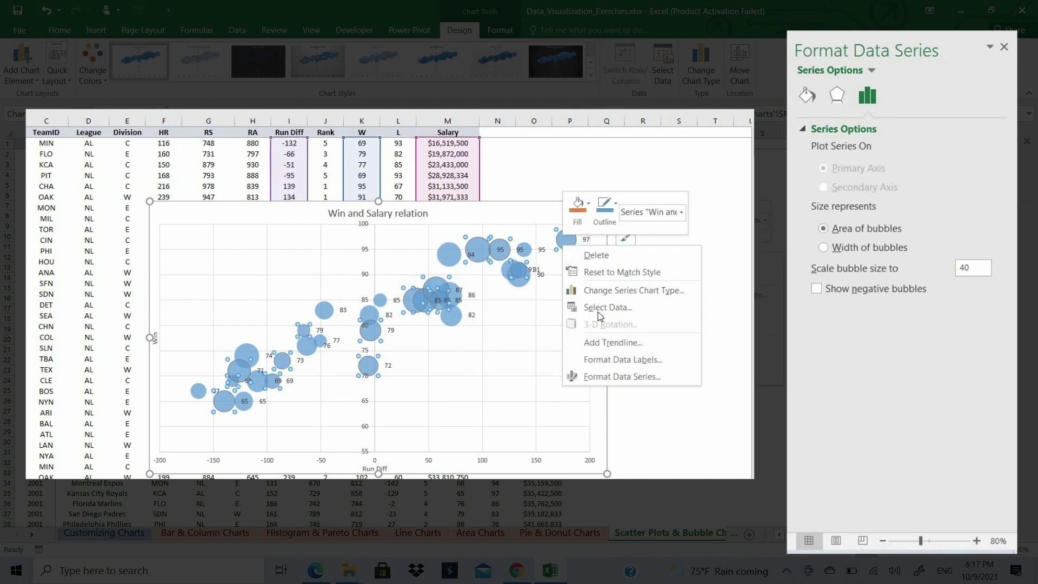
left_click(614, 359)
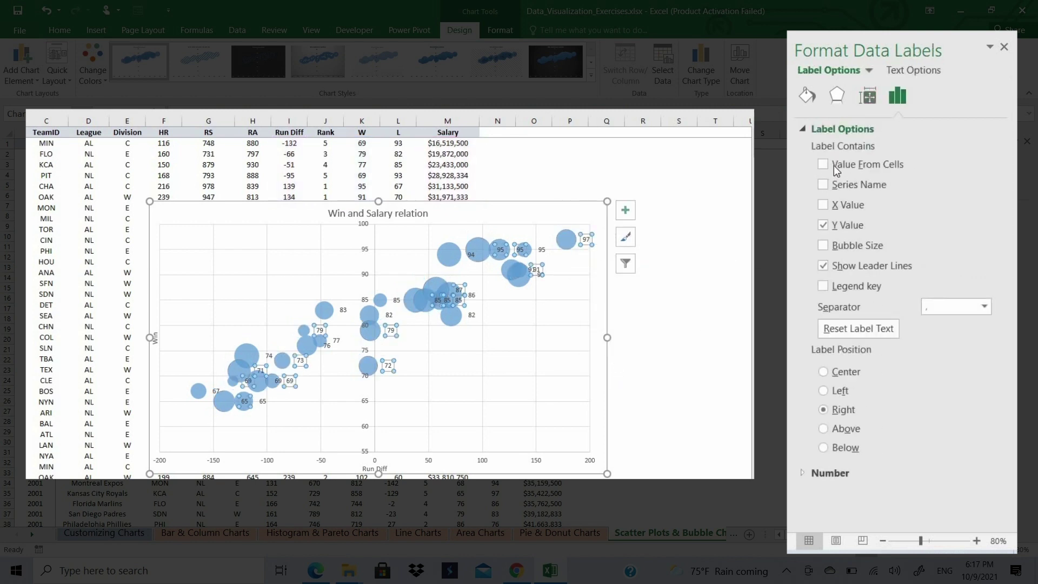
left_click(822, 164)
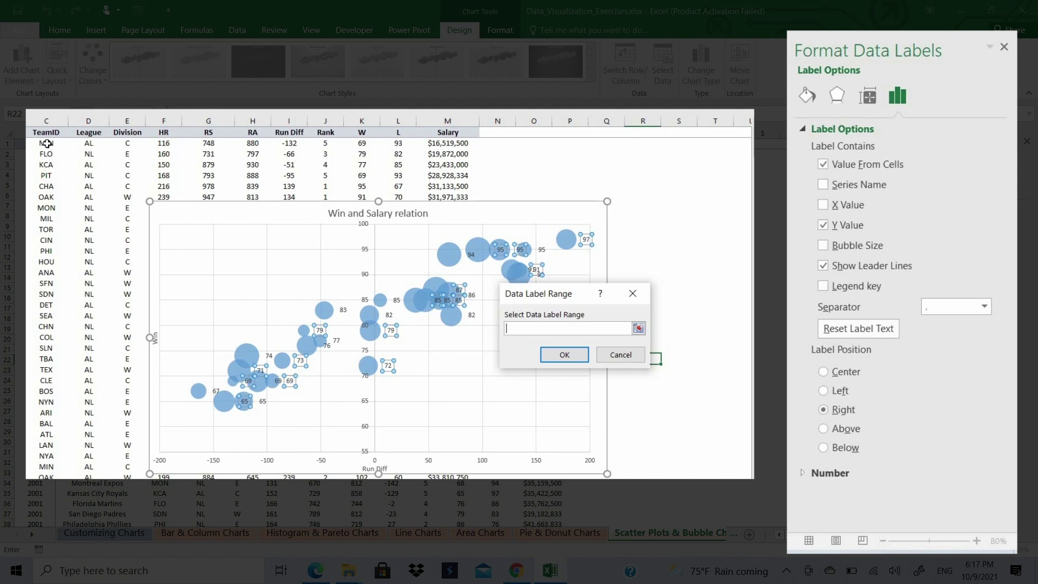
left_click(47, 144)
key("shift+Down")
key("shift+Down")
key("shift+Down")
key("shift+Down")
key("shift+Down")
key("shift+Down")
key("shift+Down")
key("shift+Down")
key("shift+Down")
key("shift+Down")
key("shift+Down")
key("shift+Down")
key("shift+Down")
key("shift+Down")
key("shift+Down")
key("shift+Down")
key("shift+Down")
key("shift+Down")
key("shift+Down")
key("shift+Down")
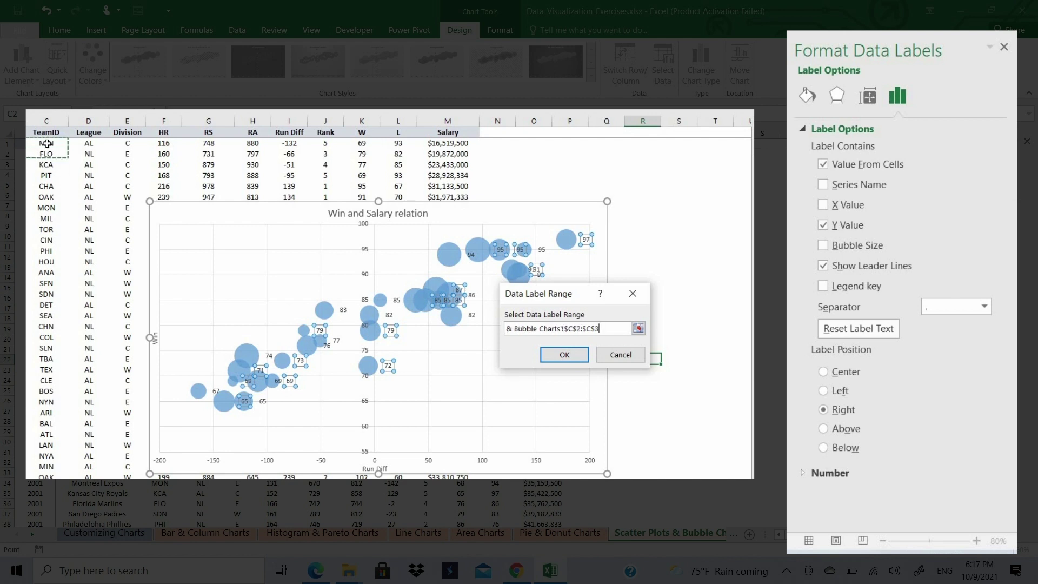
key("shift+Down")
key("shift+Down")
key("shift+Down")
key("shift+Down")
key("shift+Down")
key("shift+Down")
key("shift+Down")
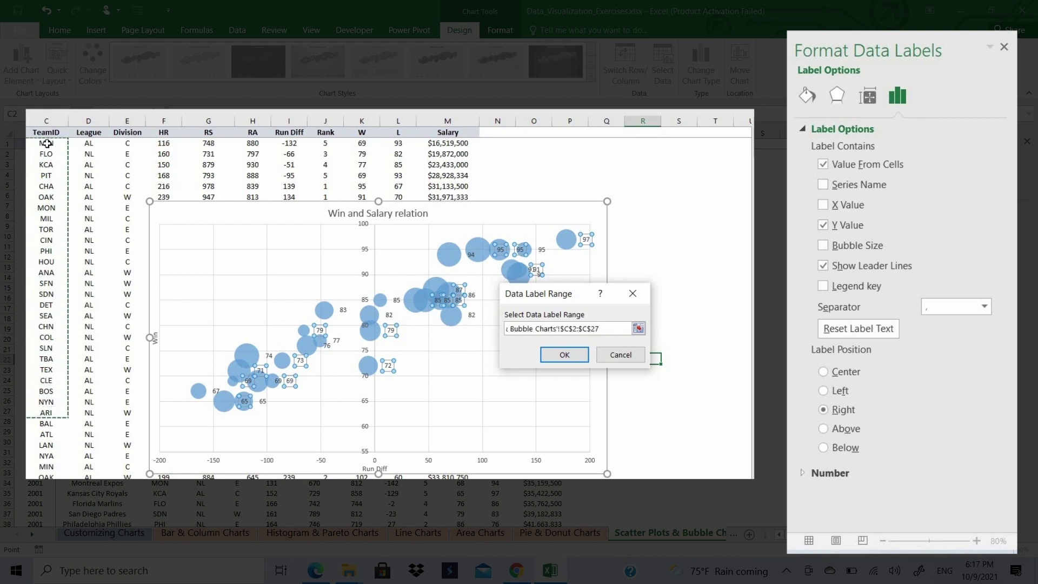
key("shift+Down")
key("shift+Down")
key("shift+Down")
key("shift+Down")
left_click(564, 355)
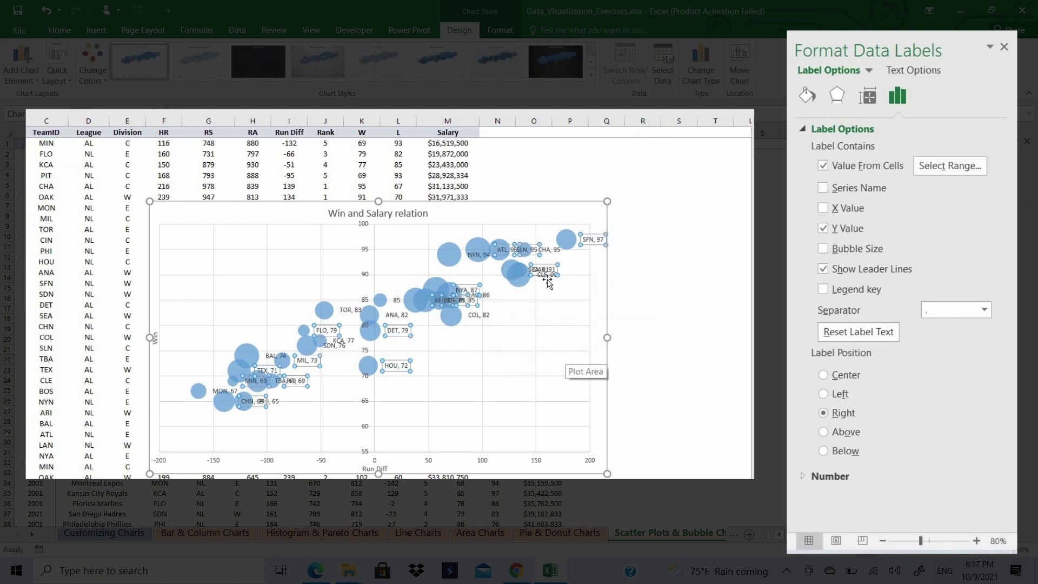
Move the overlapping OAK data label below its bubble and remove the Y value from that label.
left_click(547, 275)
left_click_drag(532, 268, 542, 304)
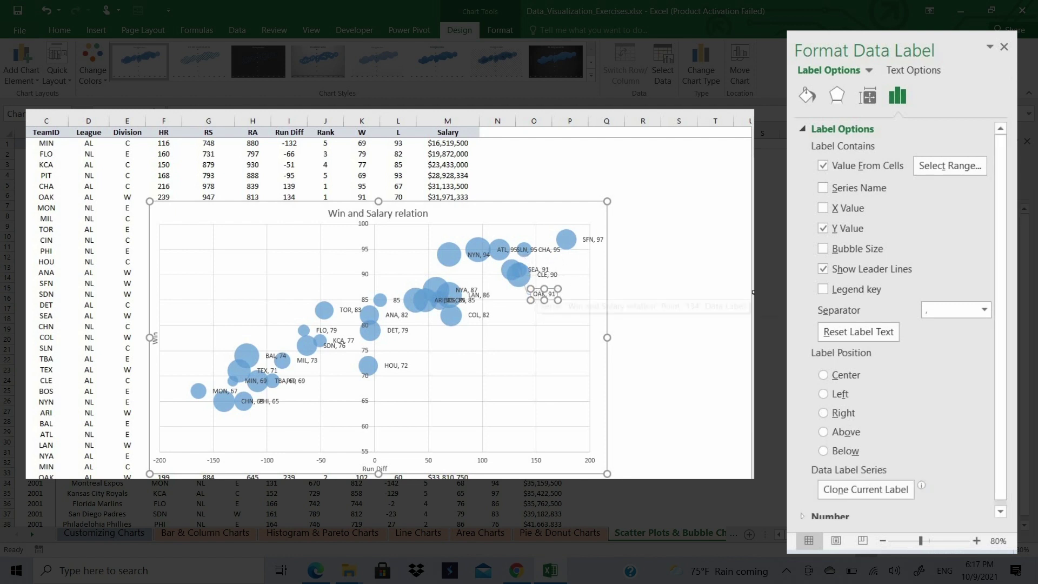
left_click(823, 230)
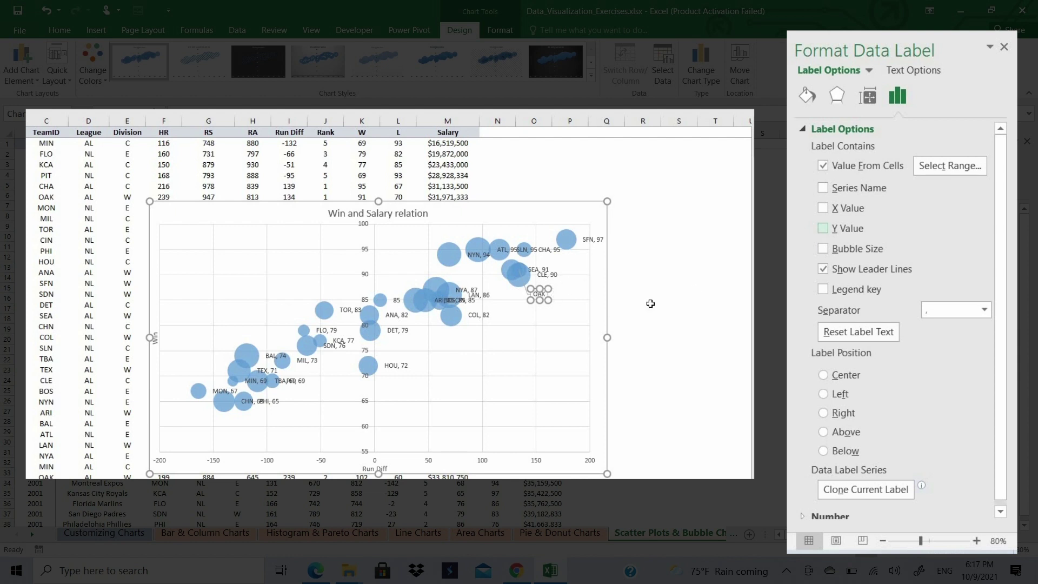
left_click(650, 304)
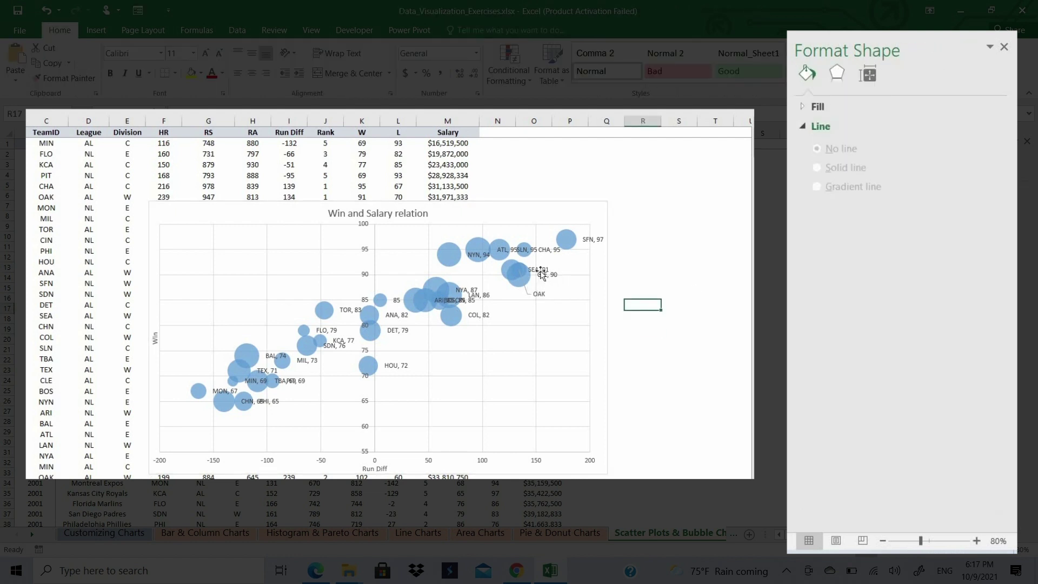
Remove the Y value from all remaining data labels in the bubble series, keeping the values from cells.
left_click(541, 274)
left_click(822, 230)
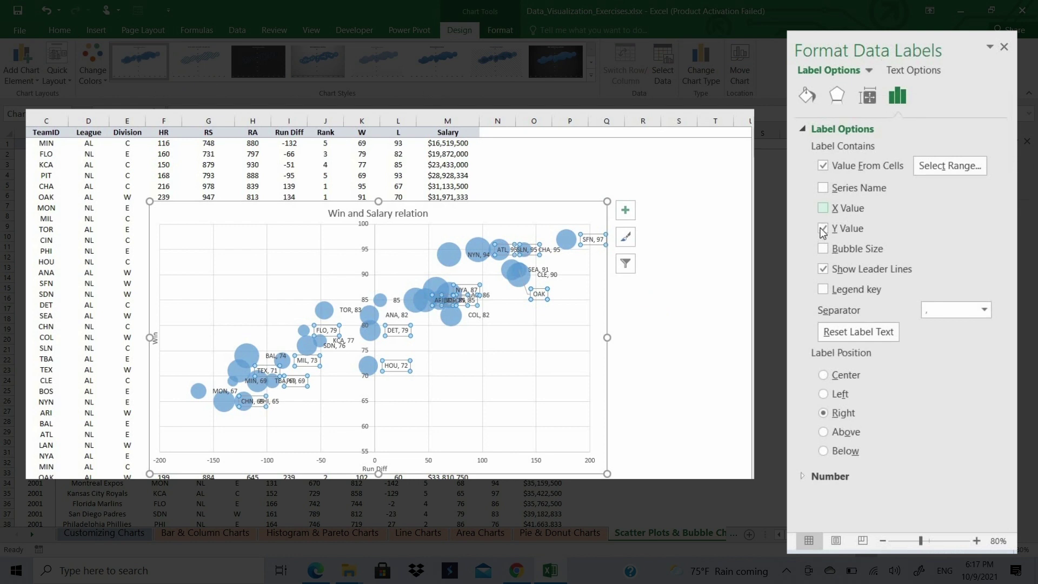
left_click(821, 230)
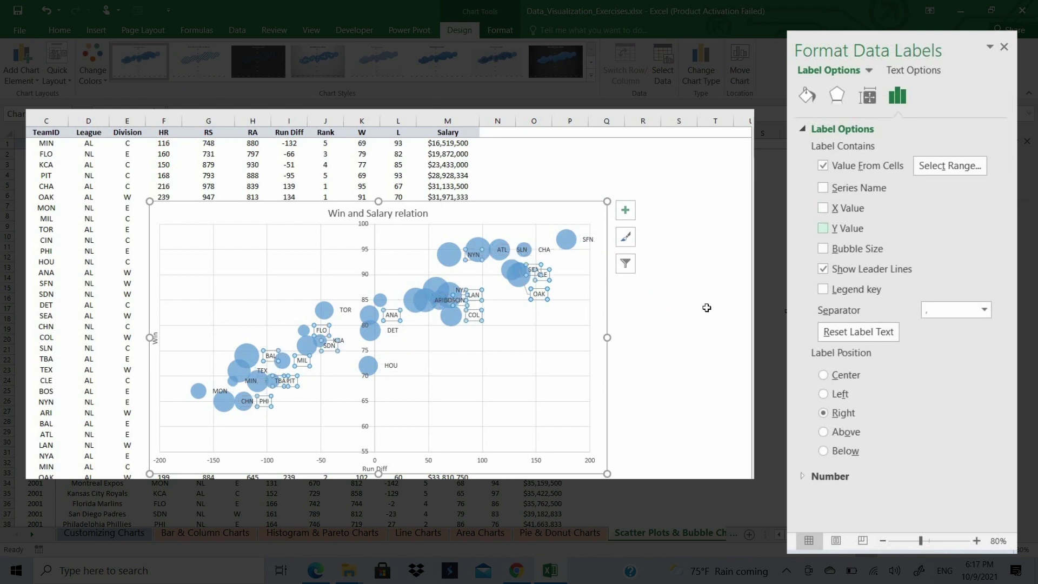
left_click(703, 308)
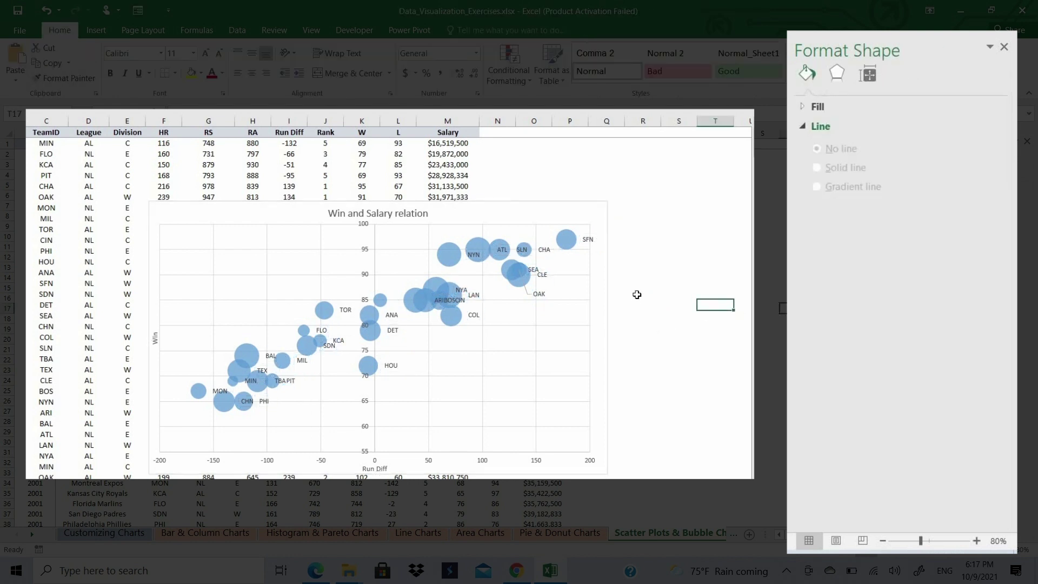
left_click(637, 295)
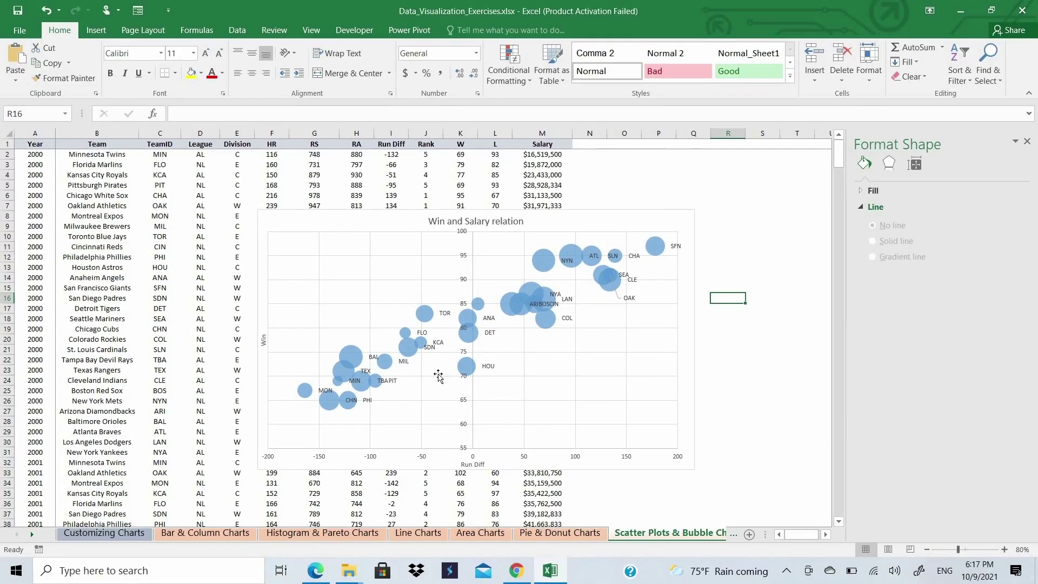
Add a linear trendline to the Win and Salary relation bubble chart.
left_click(327, 401)
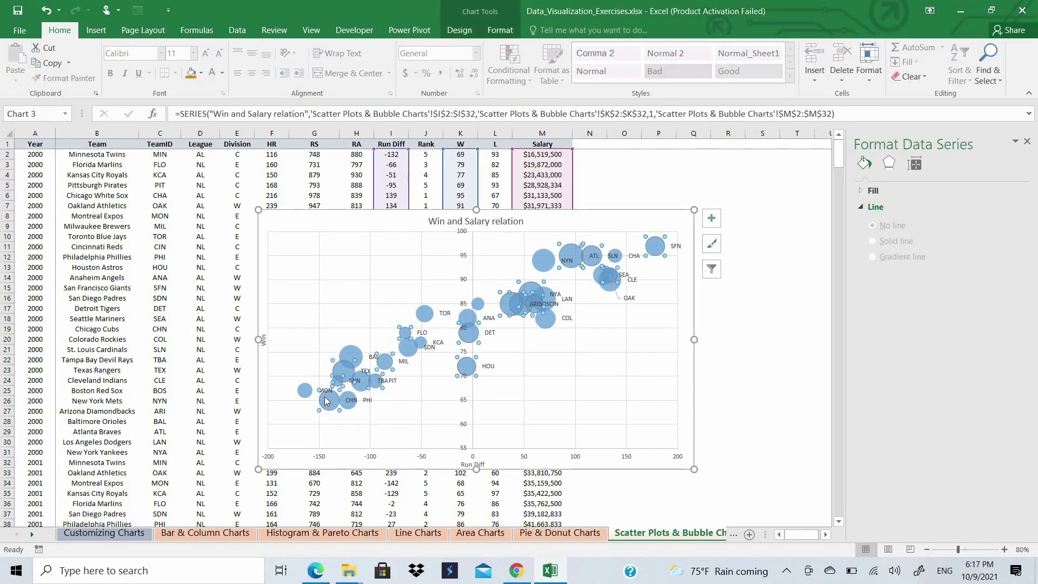
right_click(374, 239)
key("Escape")
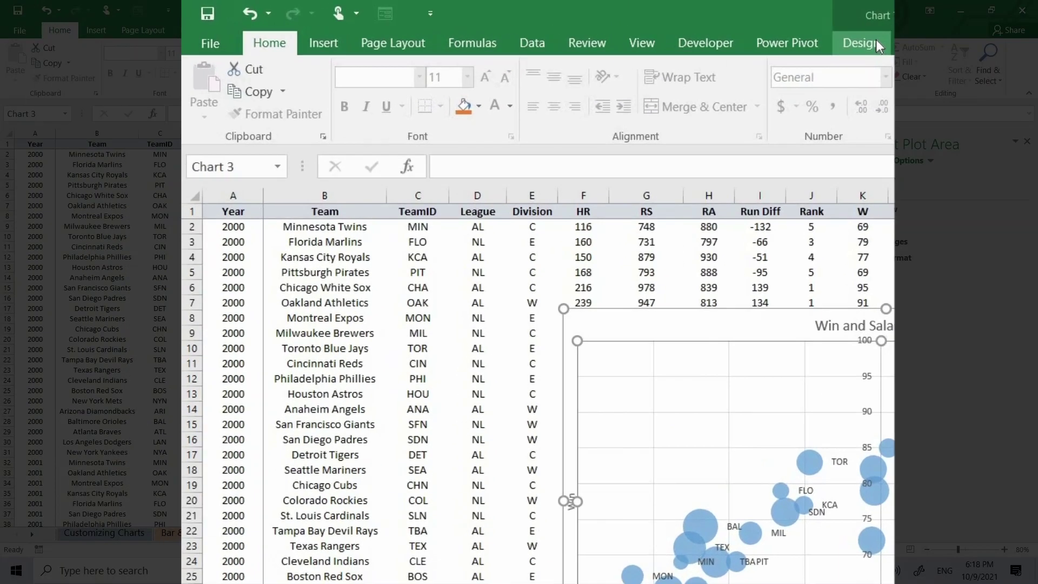
left_click(468, 31)
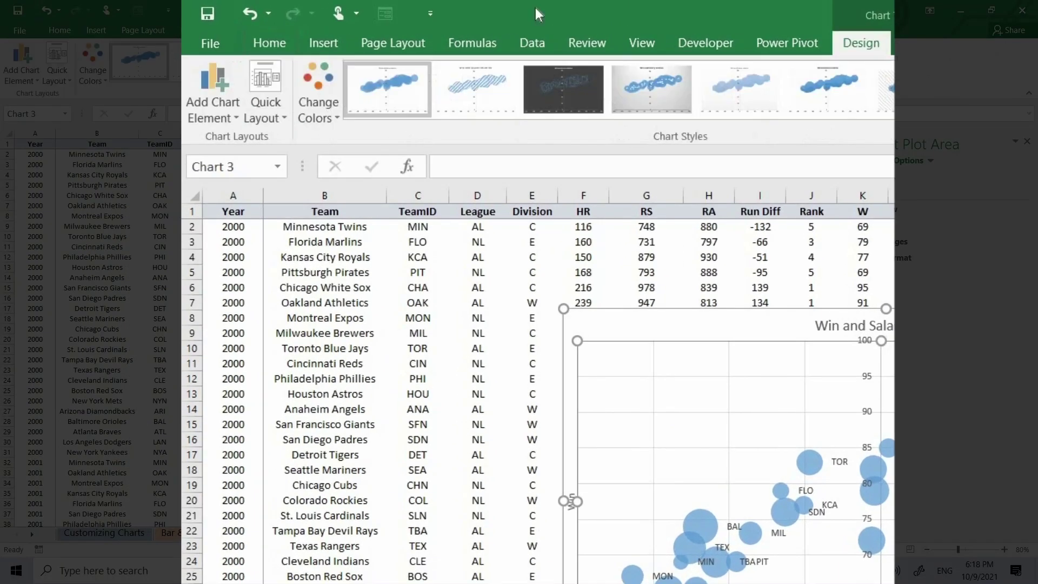
left_click(203, 81)
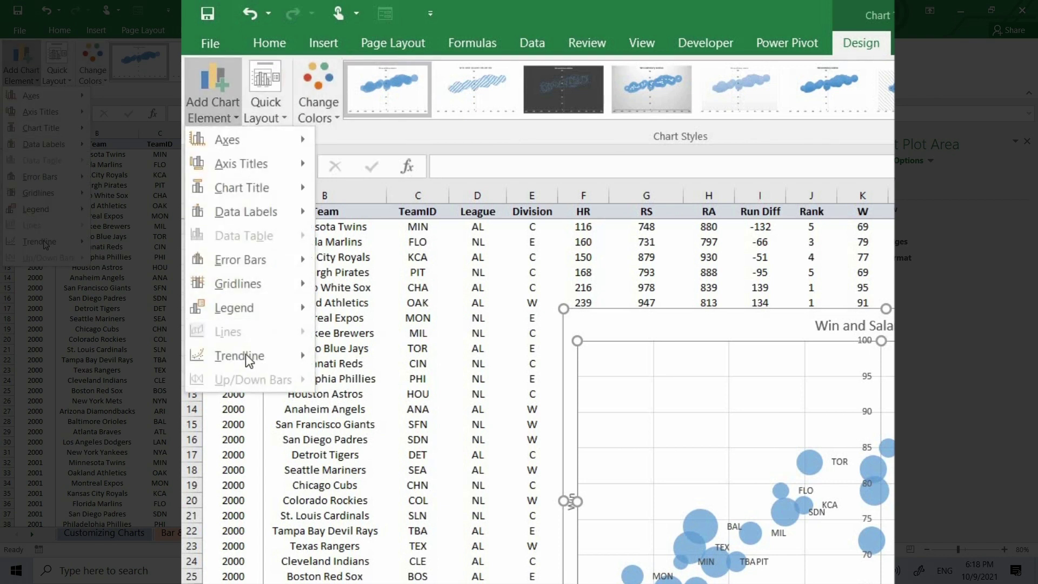
mouse_move(46, 244)
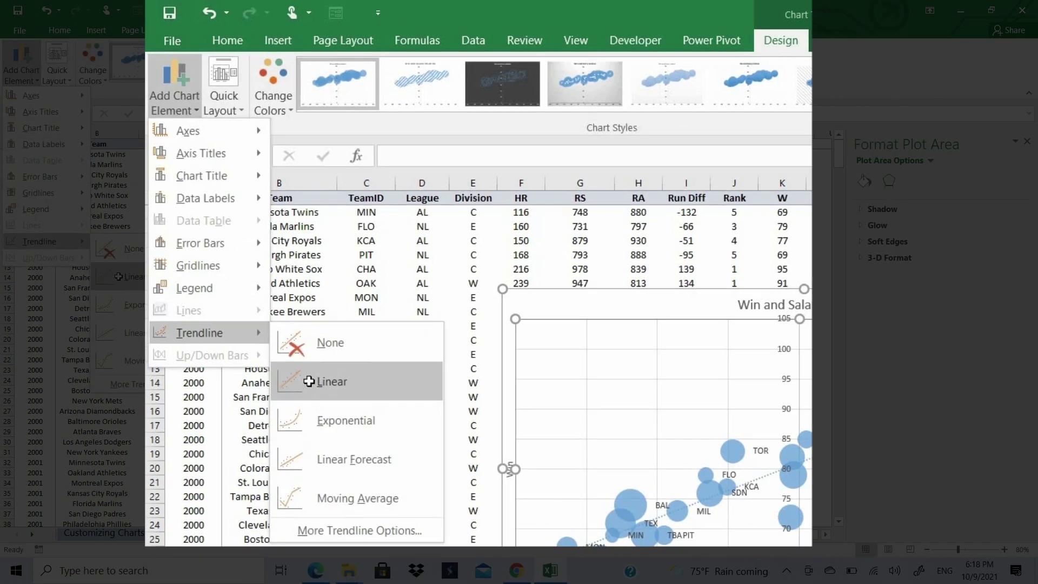
left_click(118, 276)
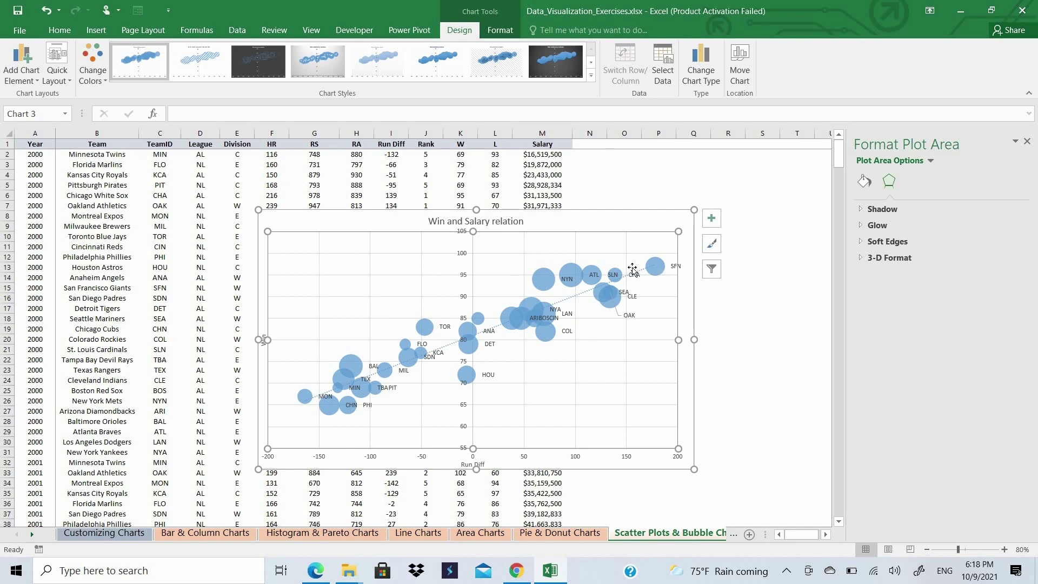
Set the linear trendline's line width to 4.25 pt.
left_click(637, 272)
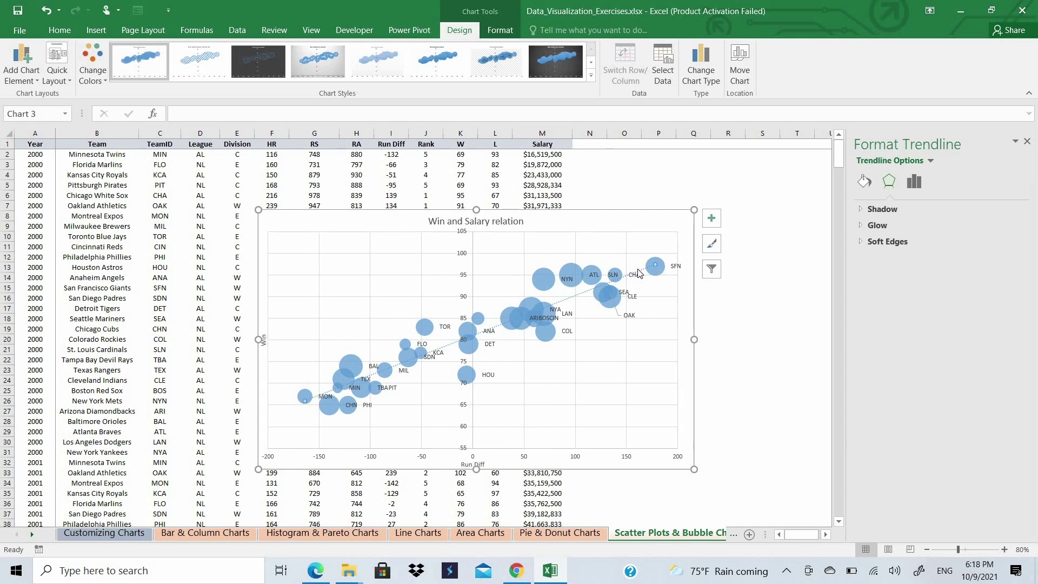
right_click(638, 271)
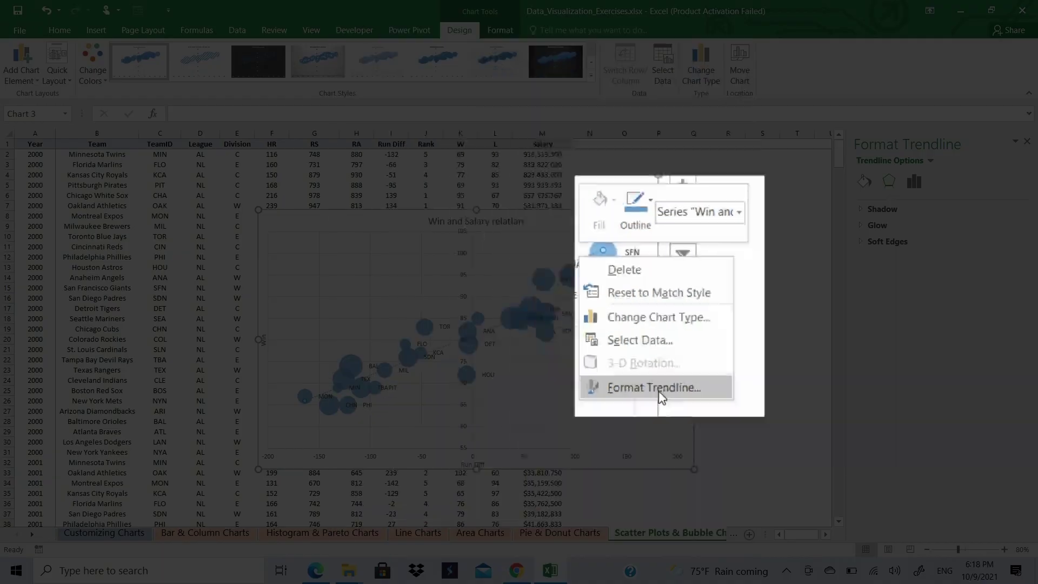
left_click(657, 388)
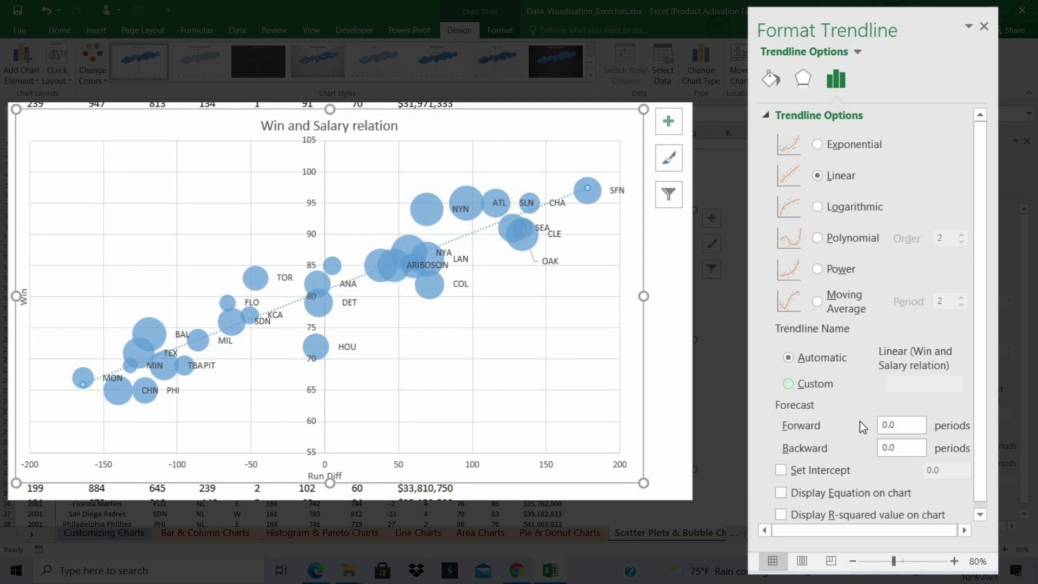
left_click(776, 80)
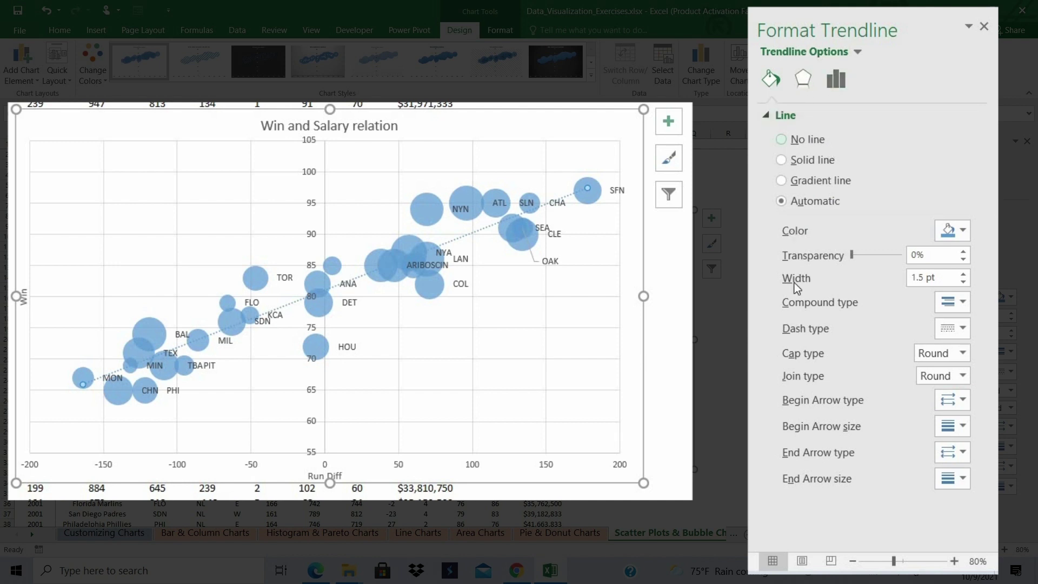
left_click(963, 274)
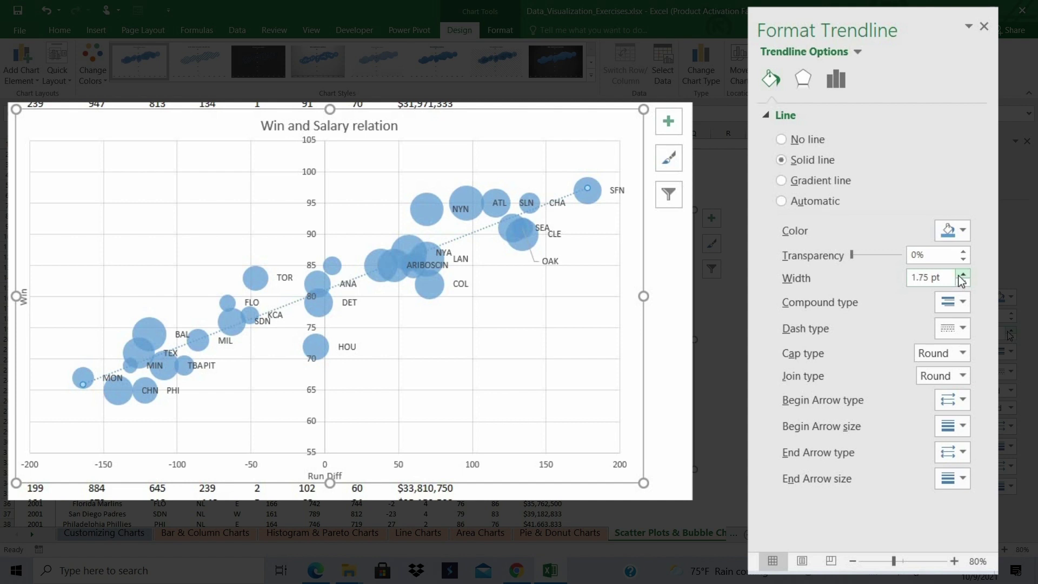
left_click(962, 274)
left_click(962, 274)
left_click(962, 274)
left_click(962, 274)
left_click(963, 274)
left_click(963, 274)
left_click(963, 274)
left_click(962, 274)
left_click(962, 274)
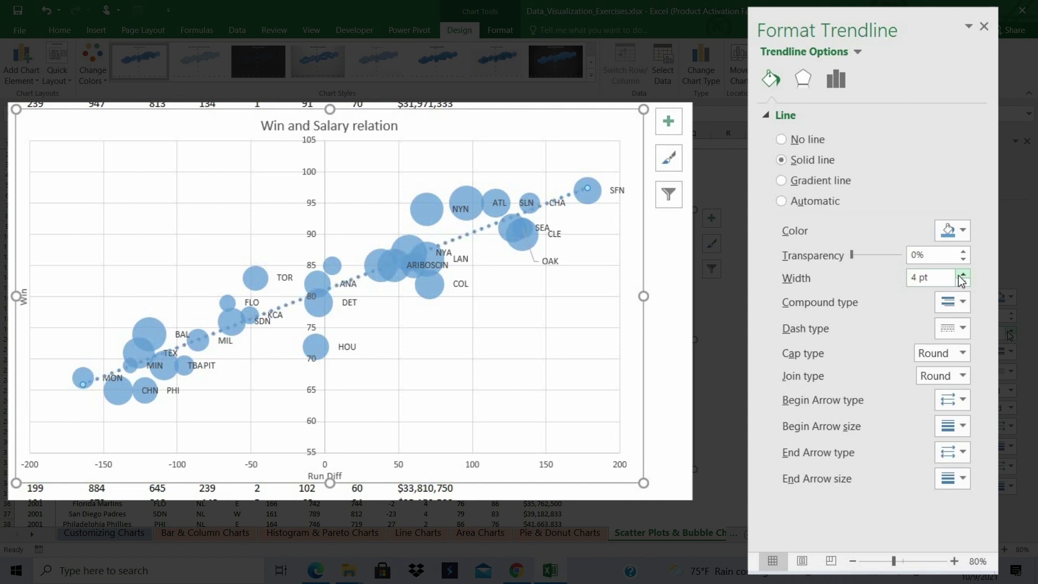
left_click(963, 274)
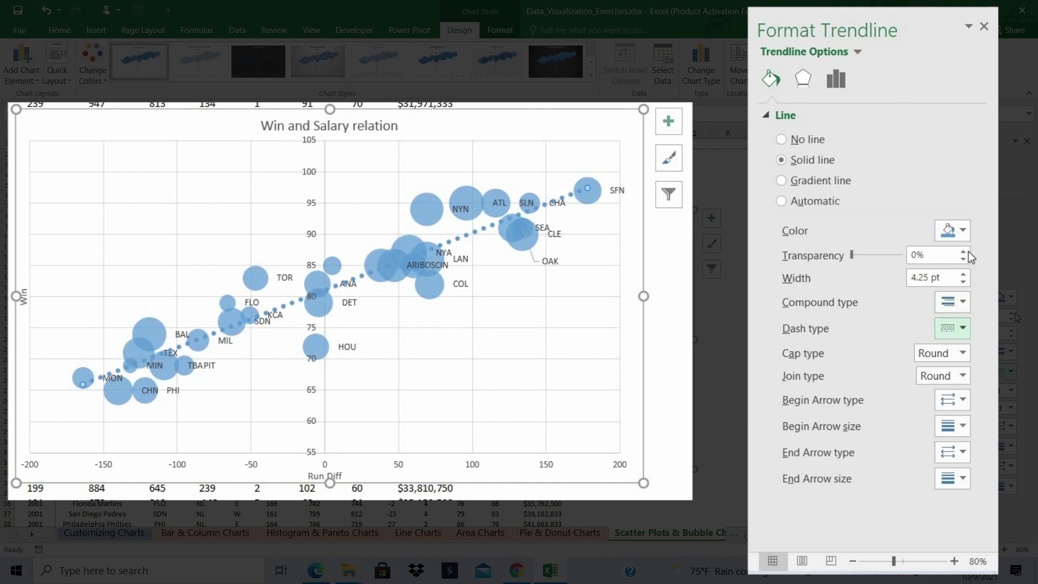
Change the trendline's color to the orange theme color.
left_click(965, 234)
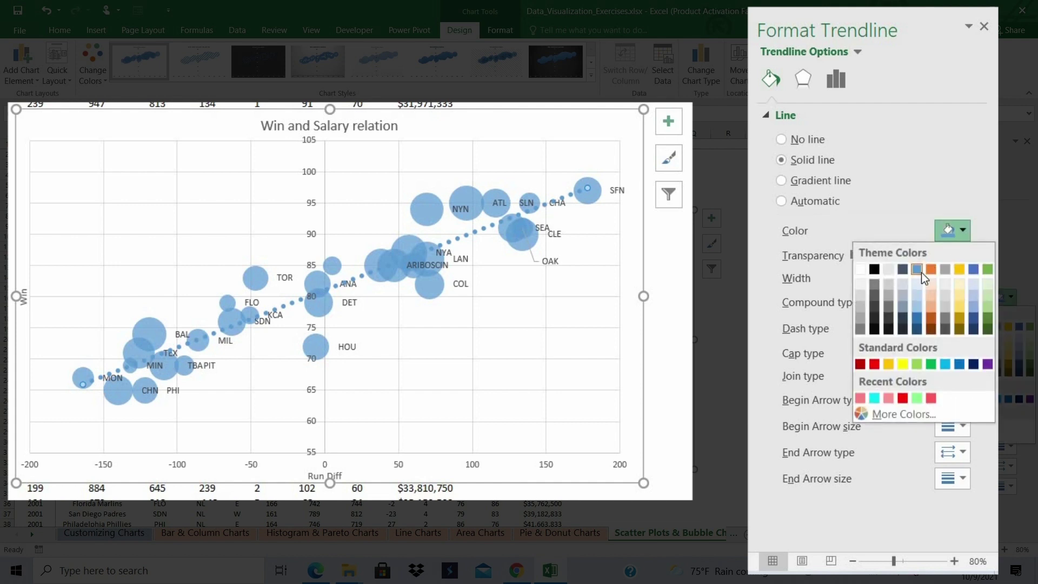
left_click(930, 269)
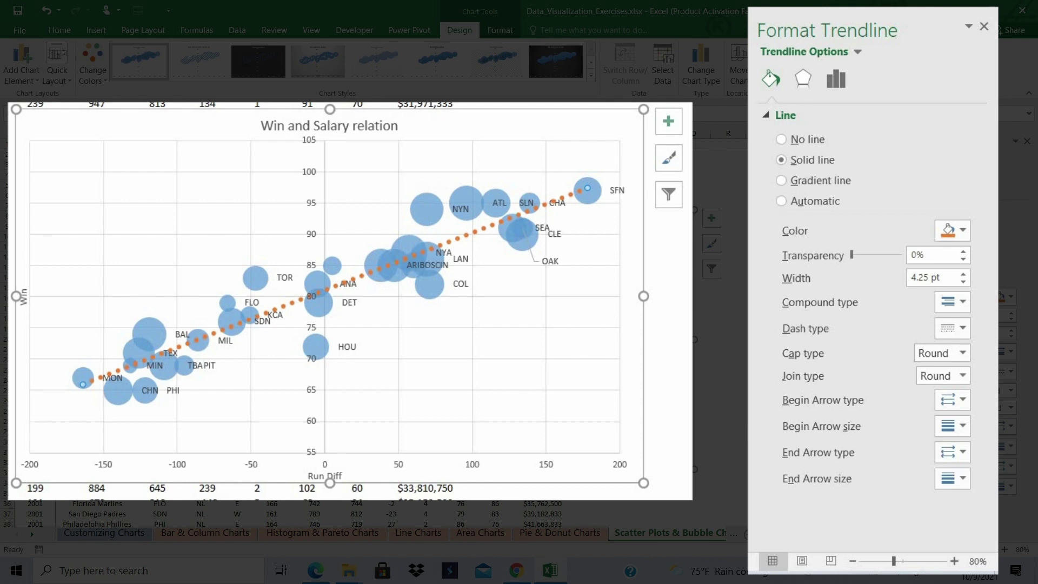
left_click(748, 318)
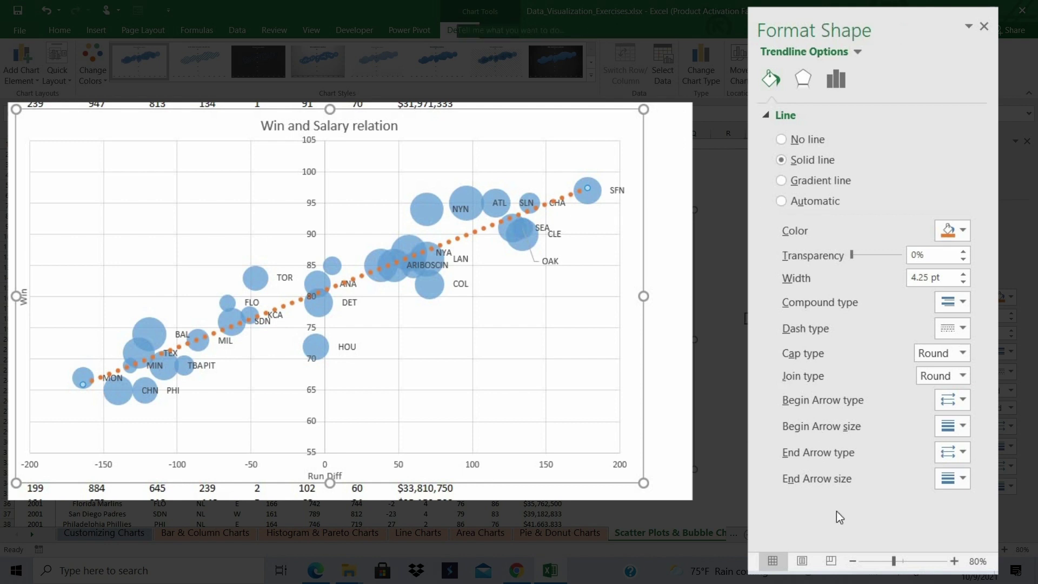
Display the trendline's R-squared value on the chart and move its label above the SFN bubble, clear of the data.
left_click(549, 207)
left_click(549, 207)
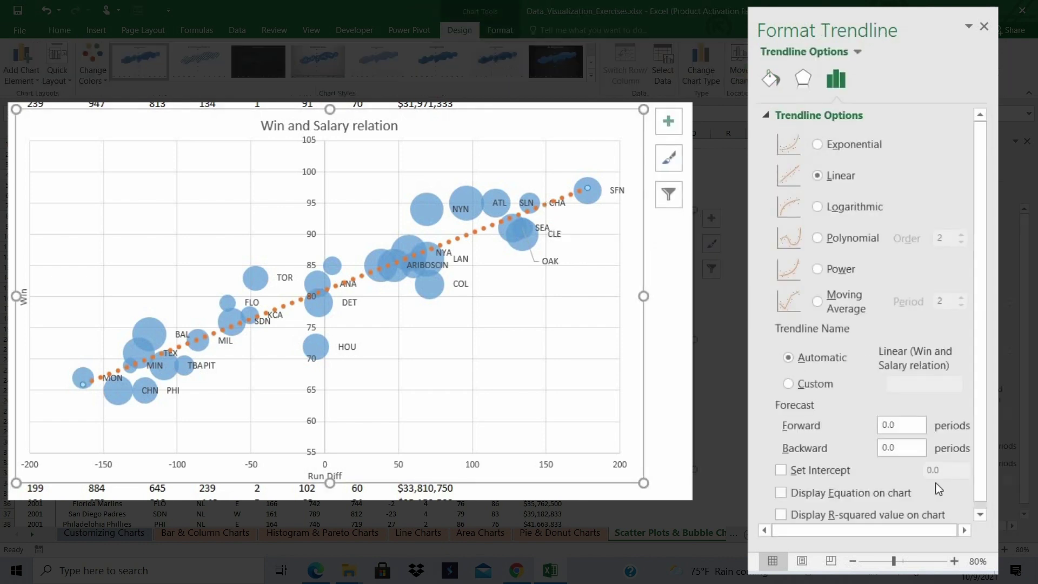
left_click(780, 515)
left_click_drag(554, 187, 581, 158)
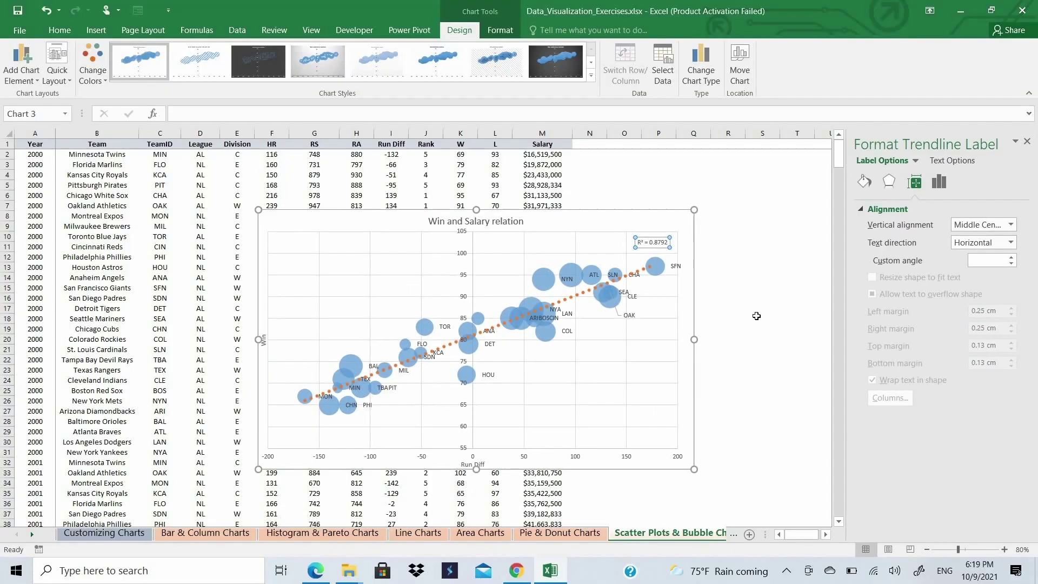
left_click(757, 317)
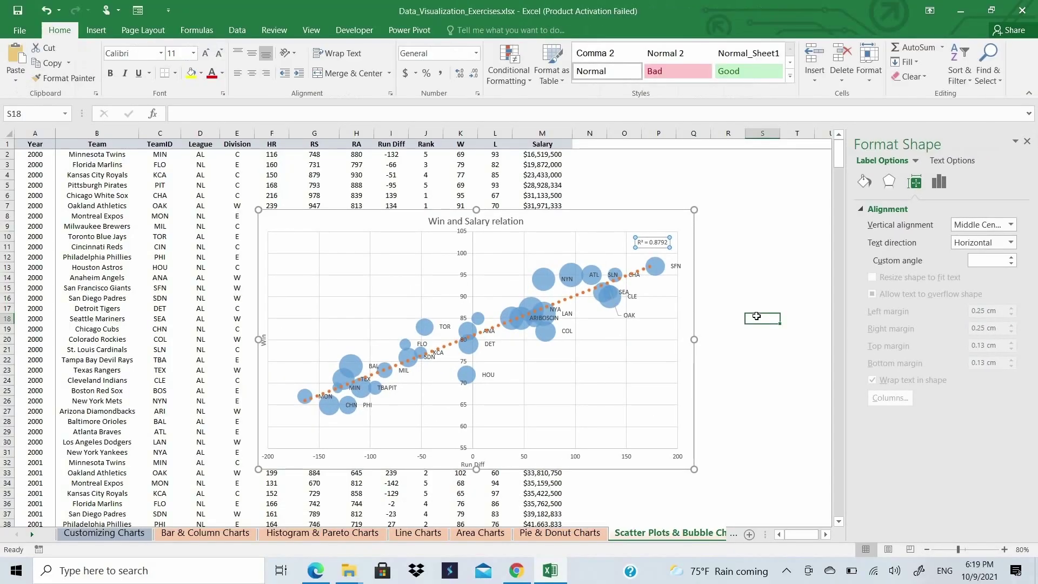
left_click(658, 269)
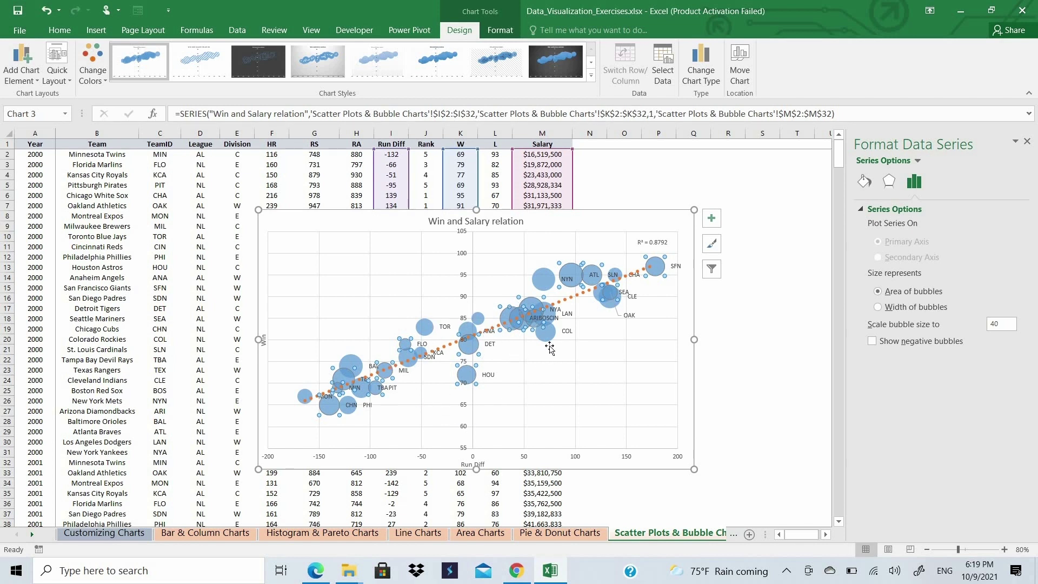
left_click(739, 300)
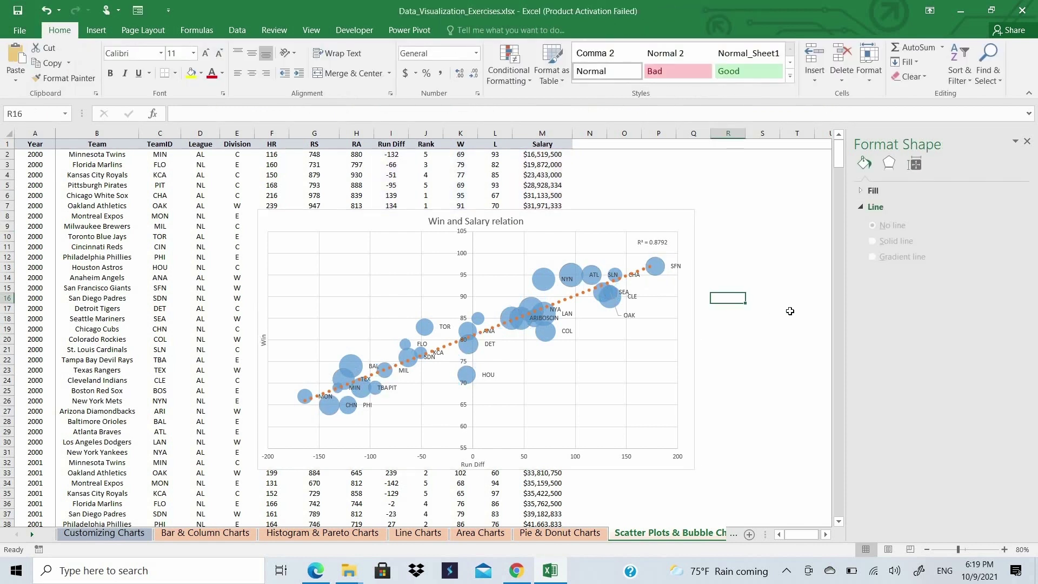